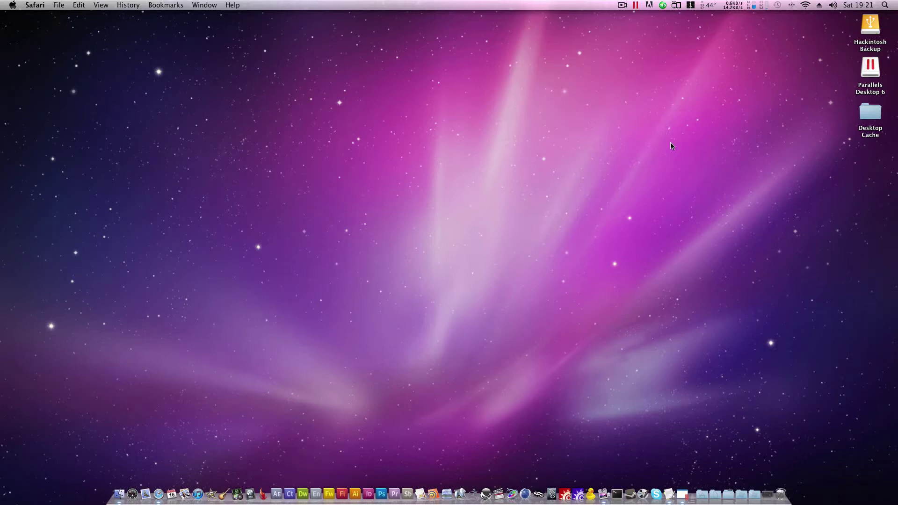
# Step: Restore 3ds Max and scrub the time slider to frame 32 to preview the sphere's motion
pyautogui.click(768, 498)
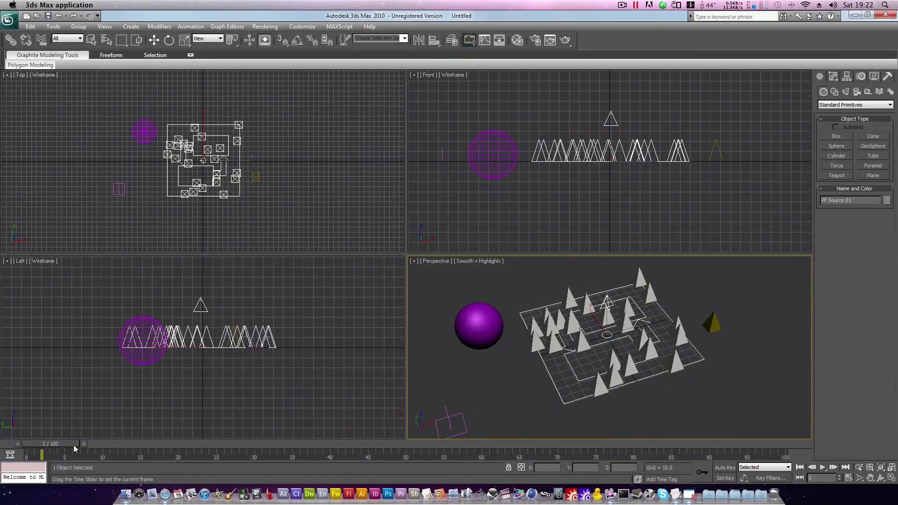
pyautogui.moveTo(74, 445); pyautogui.dragTo(291, 434)
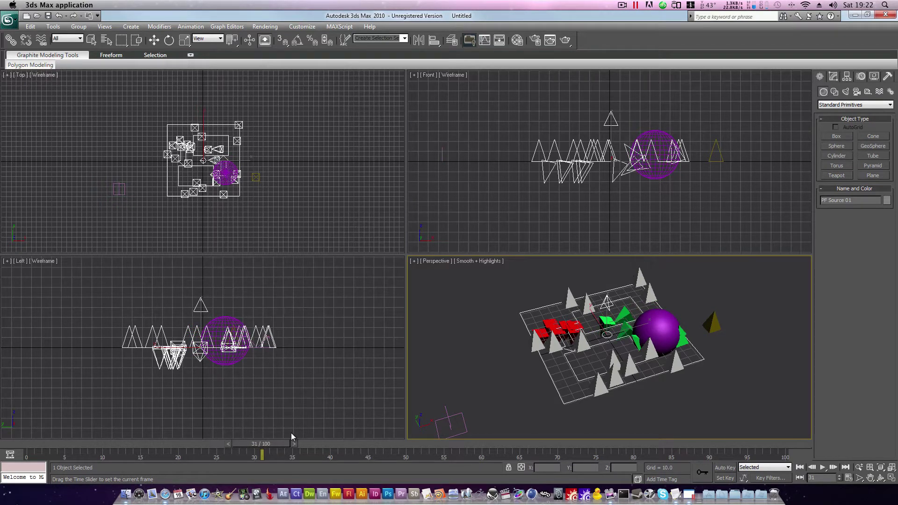
pyautogui.moveTo(291, 433); pyautogui.dragTo(310, 433)
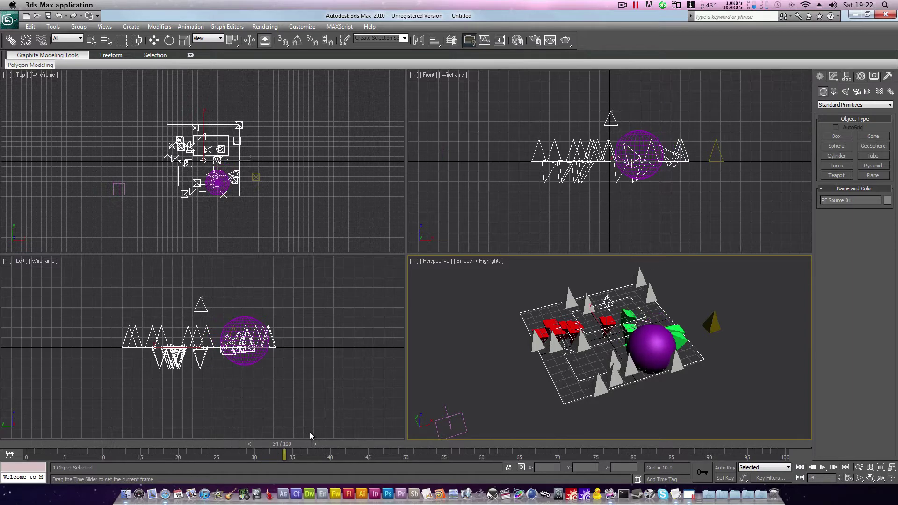
pyautogui.hotkey('ctrl', 'r')
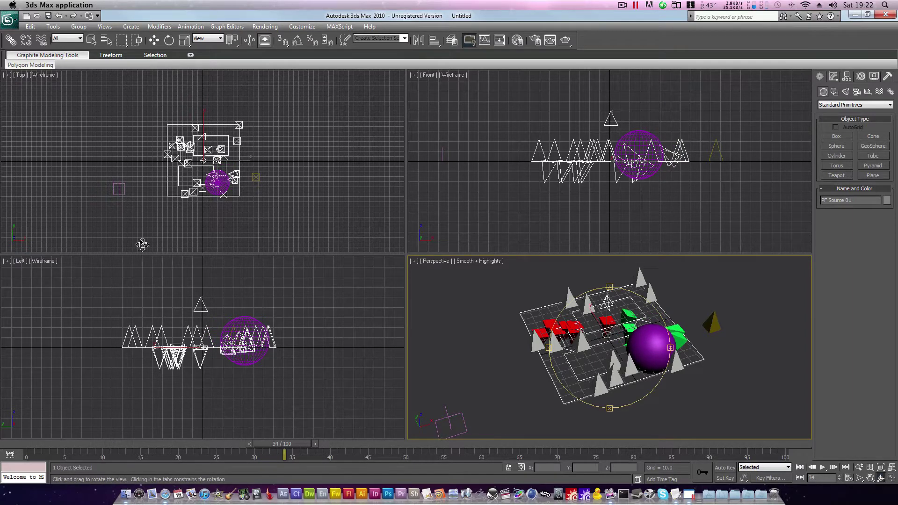
# Step: Reset to a blank scene from the Application menu without saving the old scene
pyautogui.click(15, 21)
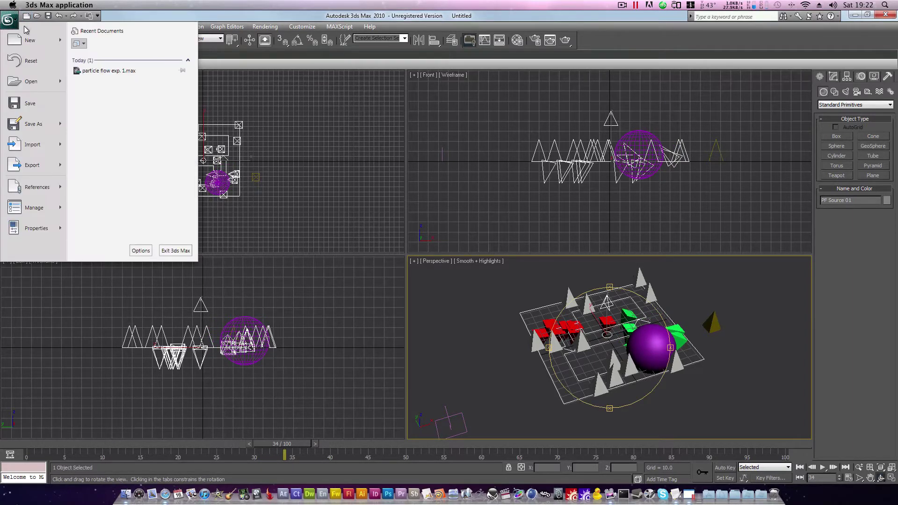
pyautogui.click(28, 61)
pyautogui.click(457, 284)
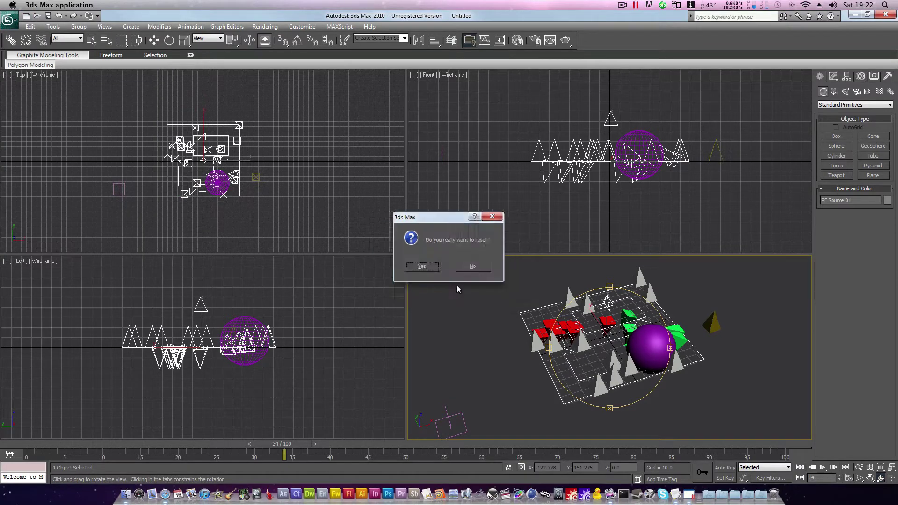
# Step: Create a PF Source emitter in the Perspective view from Particle Systems
pyautogui.click(834, 105)
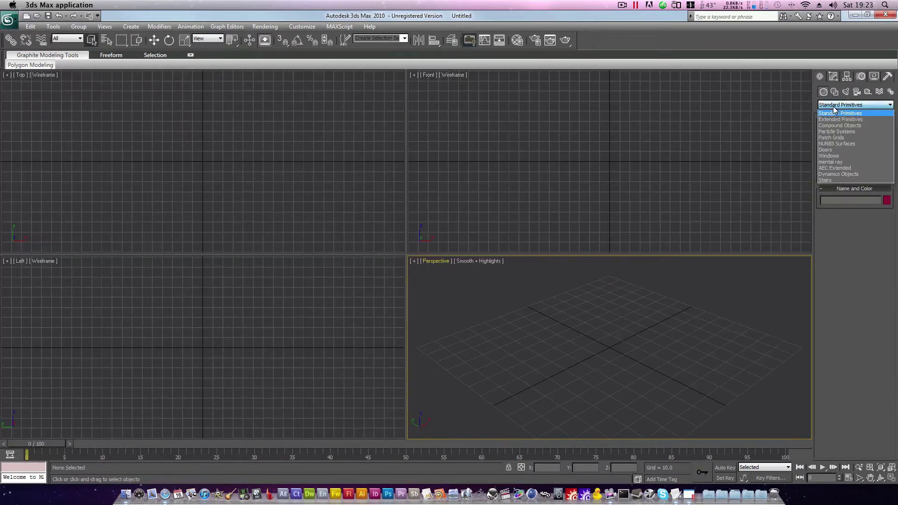
pyautogui.click(841, 132)
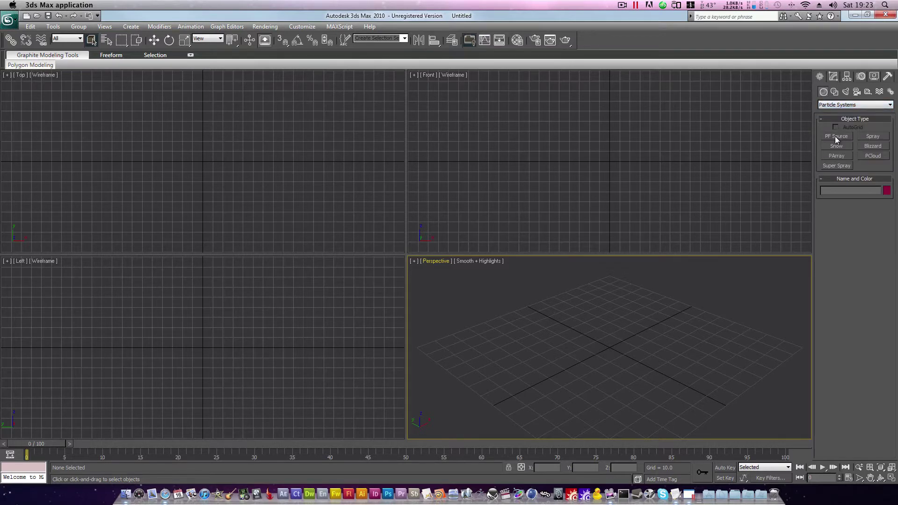
pyautogui.click(836, 136)
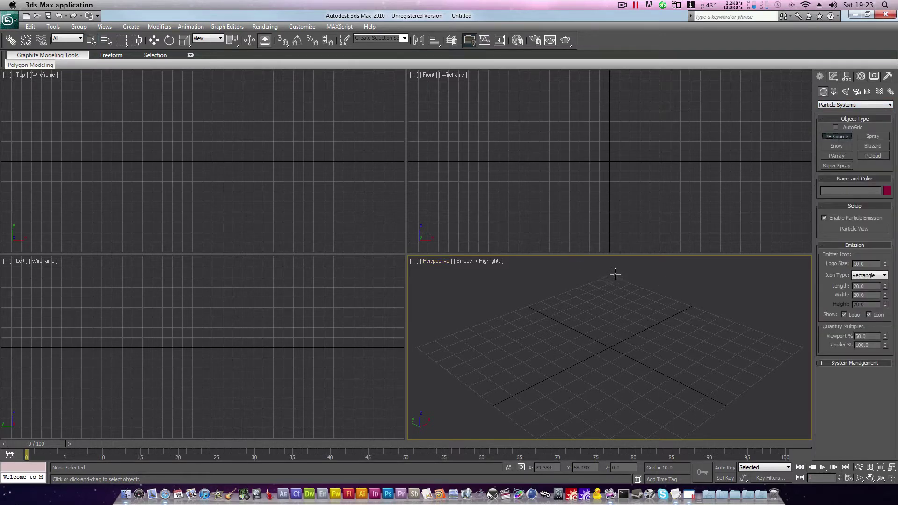
pyautogui.moveTo(616, 275); pyautogui.dragTo(530, 420)
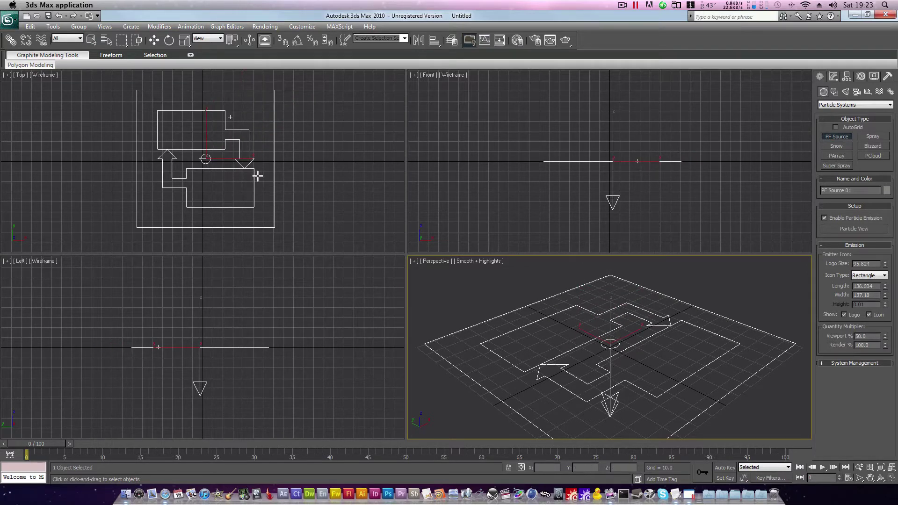
pyautogui.rightClick(548, 328)
# Step: Rotate the emitter -180° about X so it points upward
pyautogui.rightClick(548, 328)
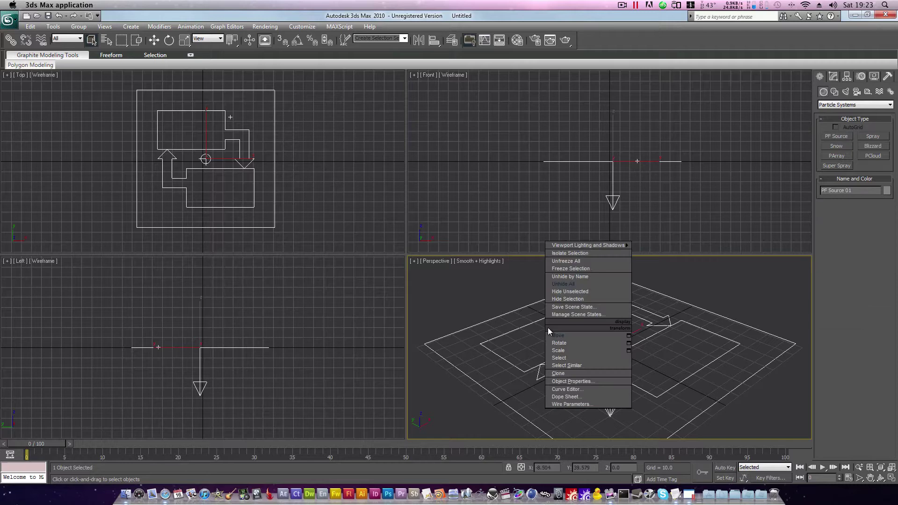
pyautogui.click(566, 344)
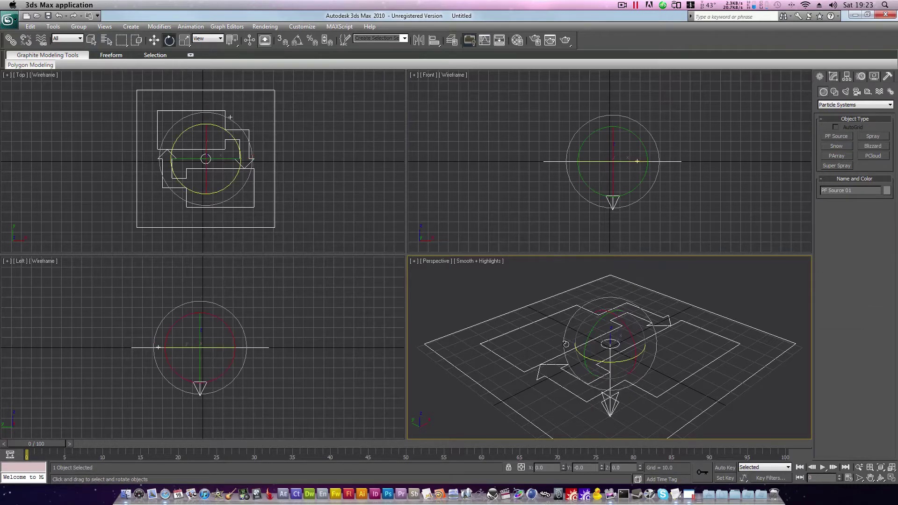
pyautogui.click(545, 468)
pyautogui.write('-180')
pyautogui.press('Return')
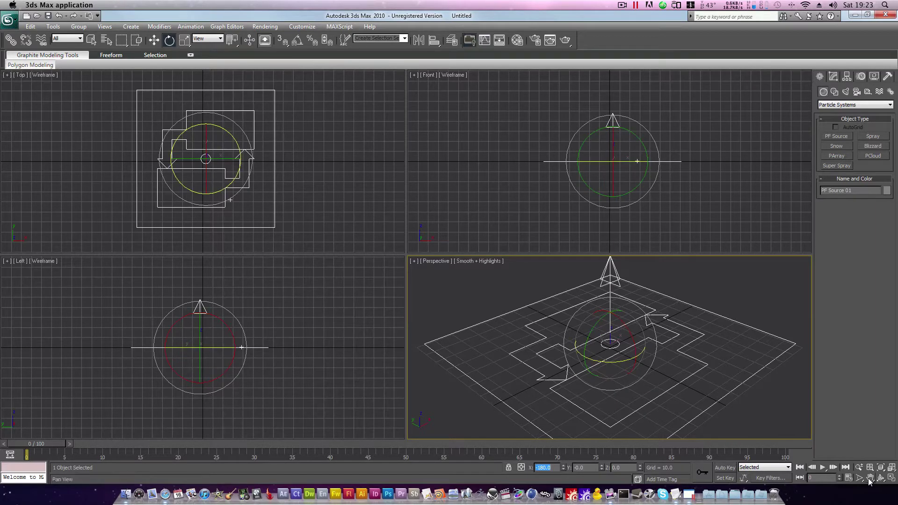
pyautogui.click(859, 467)
pyautogui.moveTo(724, 345); pyautogui.dragTo(713, 382)
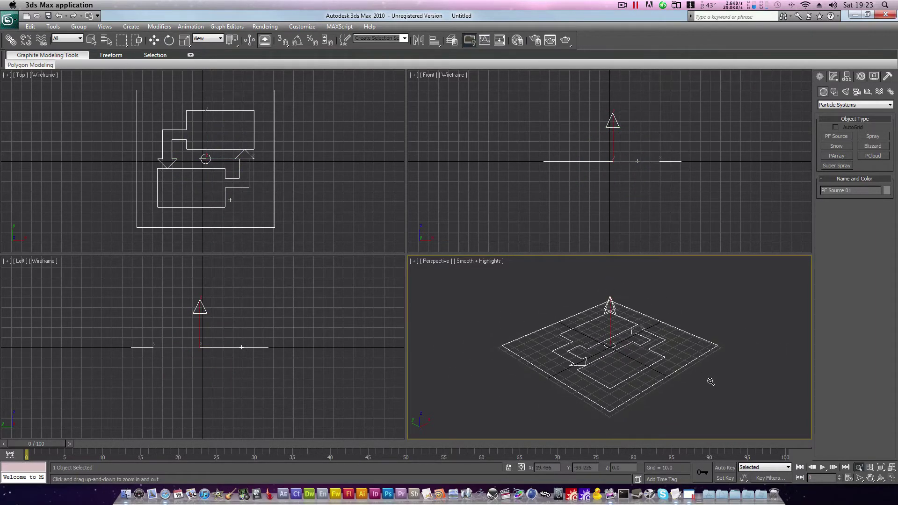
pyautogui.click(834, 77)
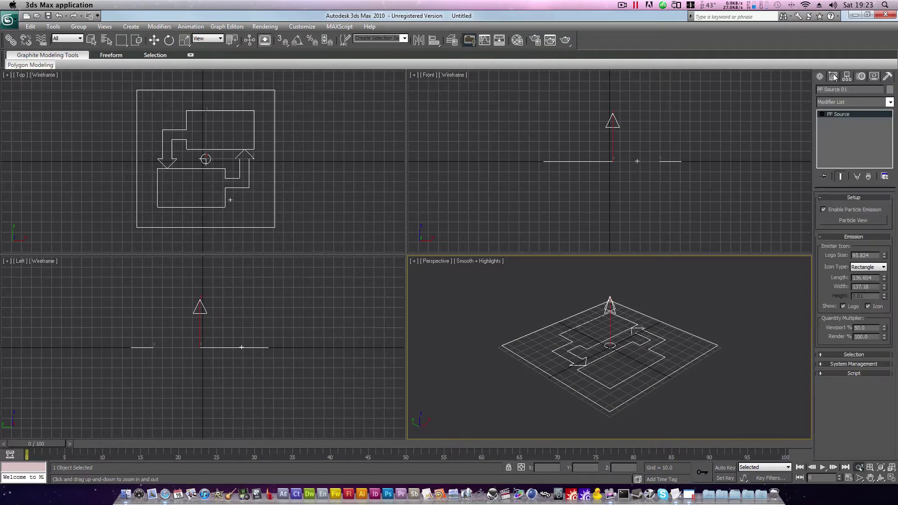
pyautogui.click(858, 221)
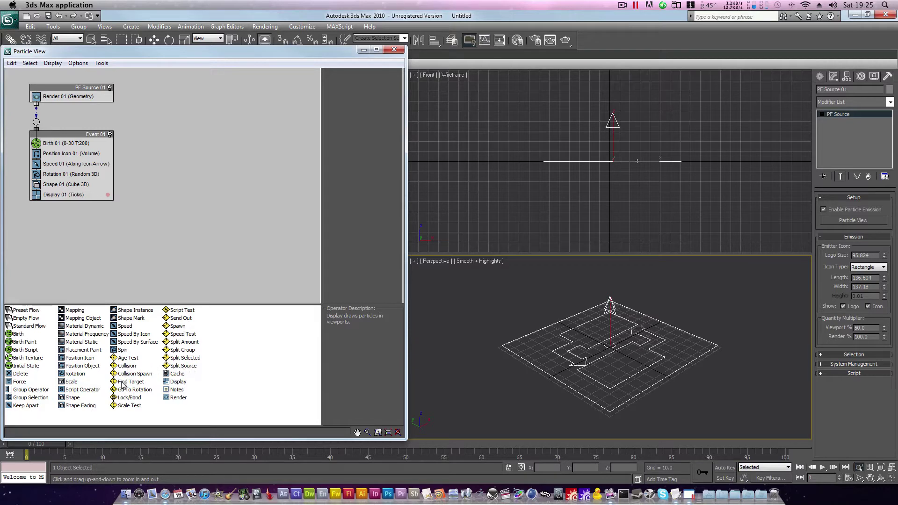
# Step: Close Particle View and create a standard-primitive sphere left of the emitter in the Top view
pyautogui.click(394, 50)
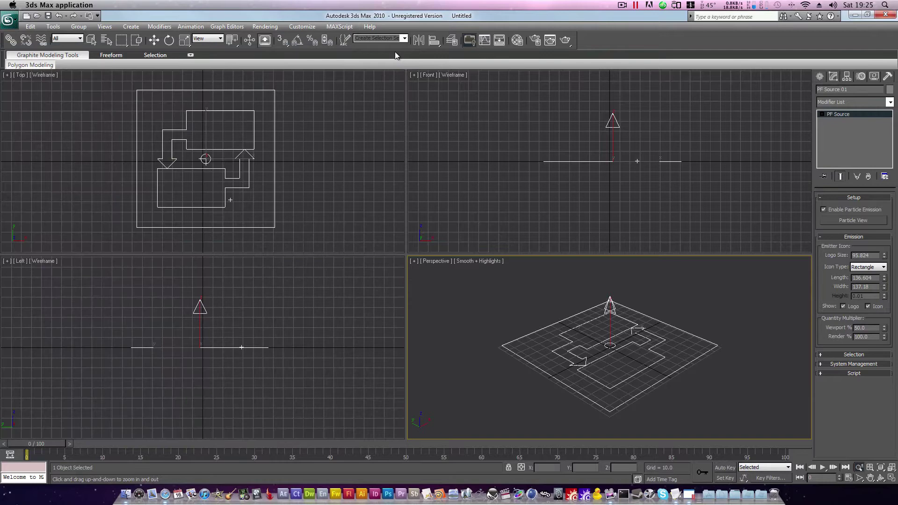
pyautogui.moveTo(359, 139); pyautogui.dragTo(358, 191)
pyautogui.rightClick(358, 191)
pyautogui.click(358, 191)
pyautogui.click(820, 76)
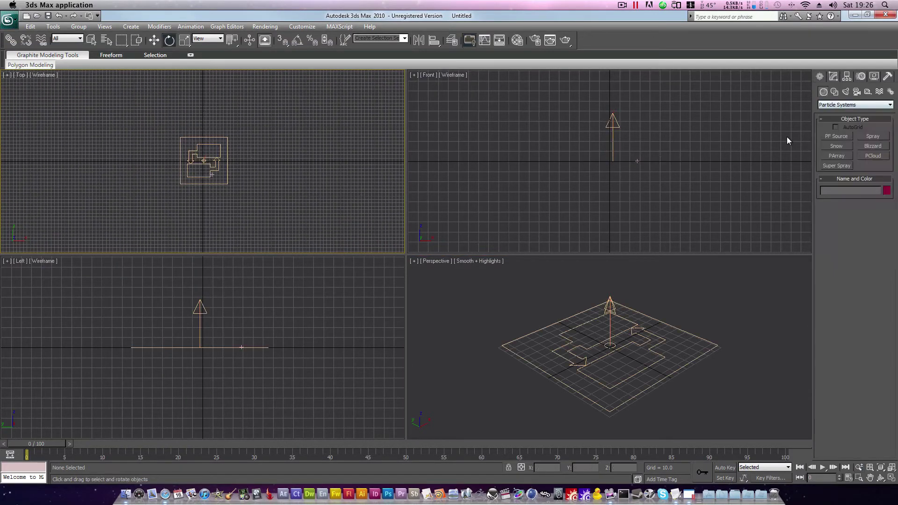
pyautogui.click(834, 106)
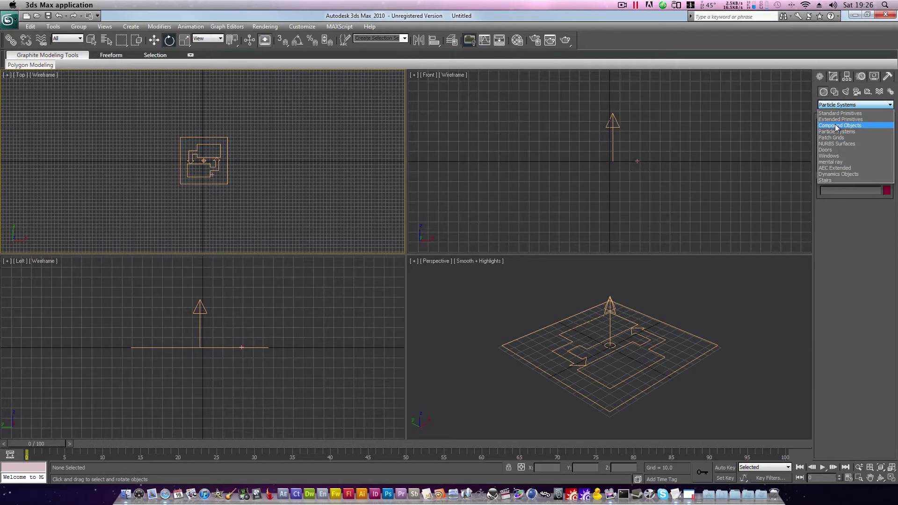
pyautogui.click(838, 113)
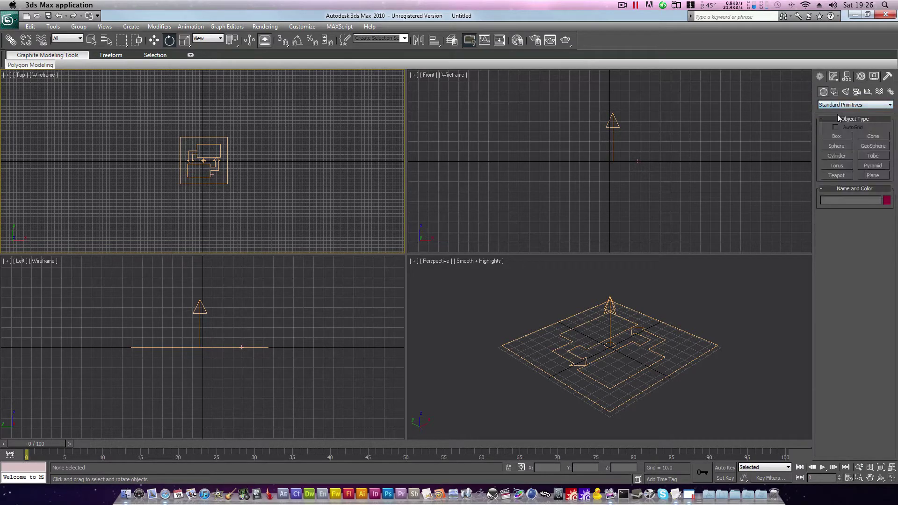
pyautogui.click(837, 145)
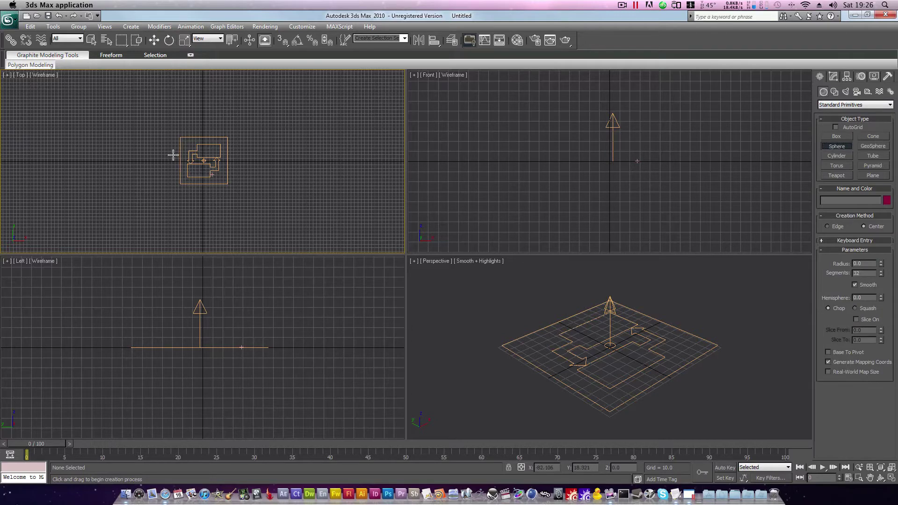
pyautogui.moveTo(174, 155); pyautogui.dragTo(173, 162)
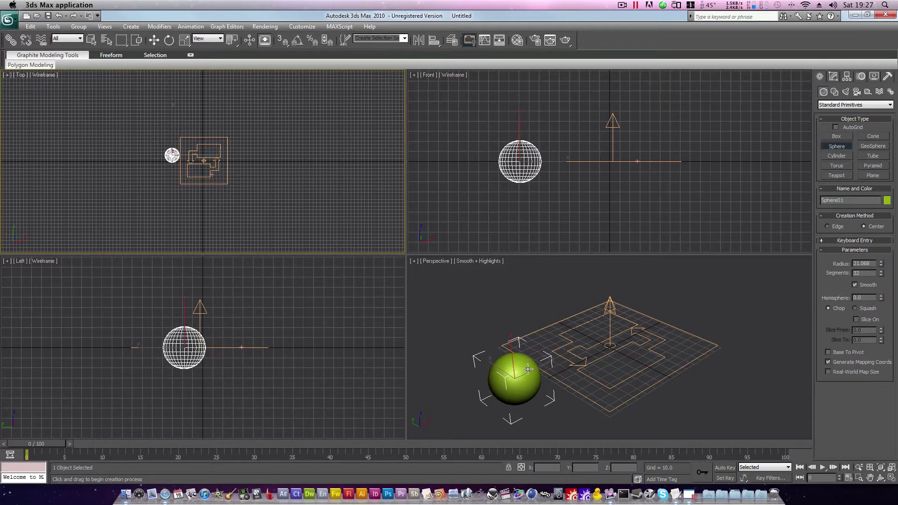
# Step: Create a small pyramid and move it to the far side of the sphere, off the plane
pyautogui.click(873, 166)
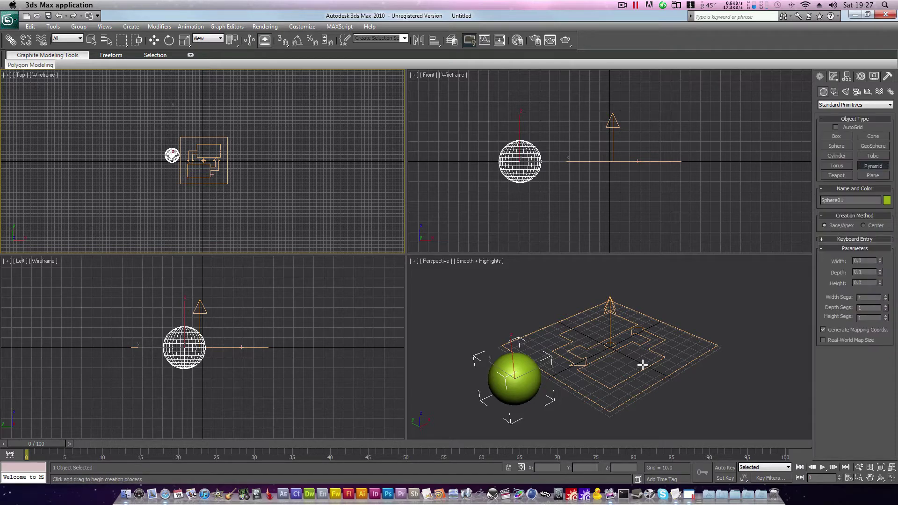
pyautogui.moveTo(641, 359); pyautogui.dragTo(646, 367)
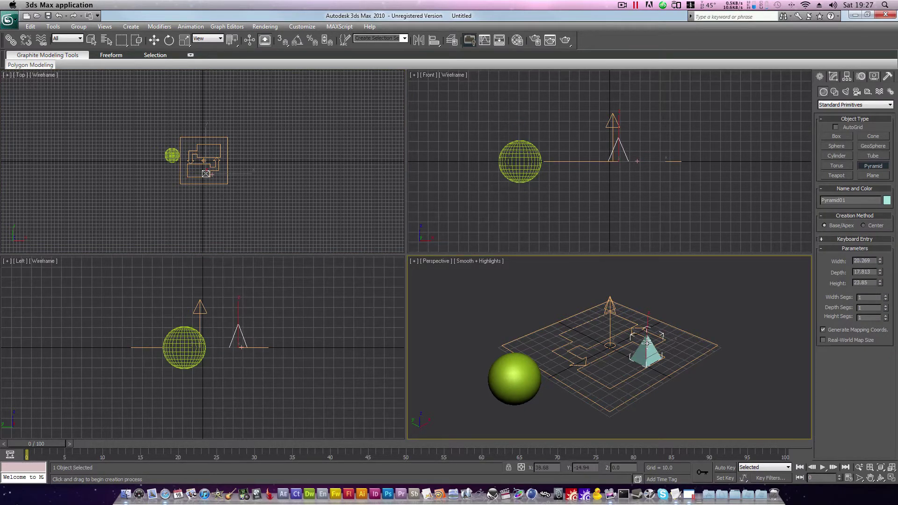
pyautogui.press('e')
pyautogui.rightClick(655, 358)
pyautogui.click(660, 361)
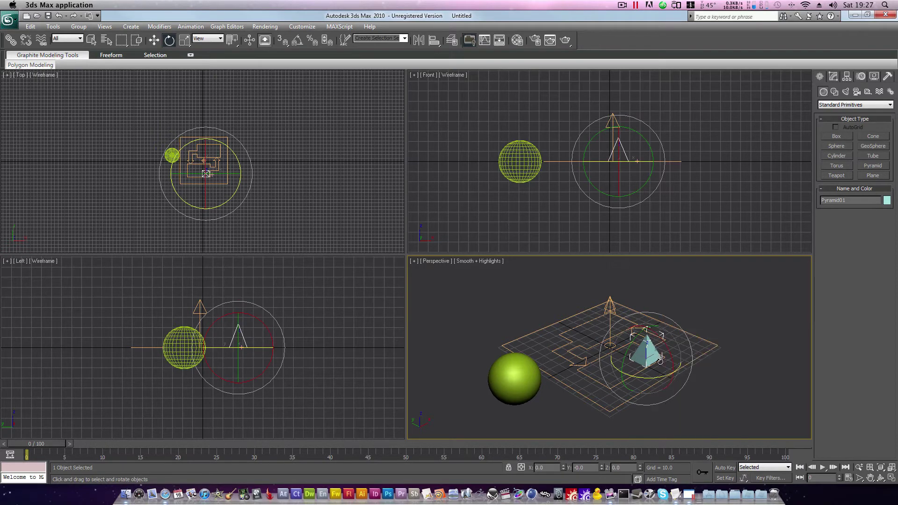
pyautogui.rightClick(661, 362)
pyautogui.click(670, 364)
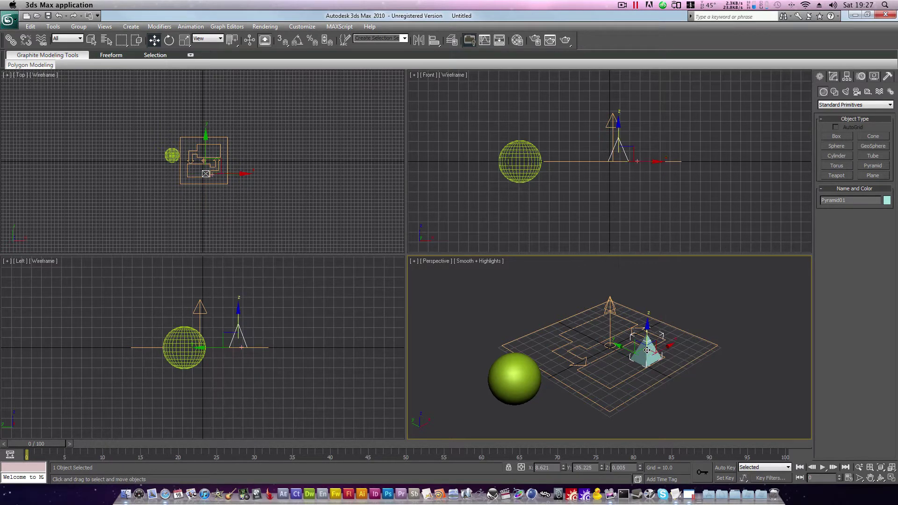
pyautogui.moveTo(647, 350); pyautogui.dragTo(447, 347)
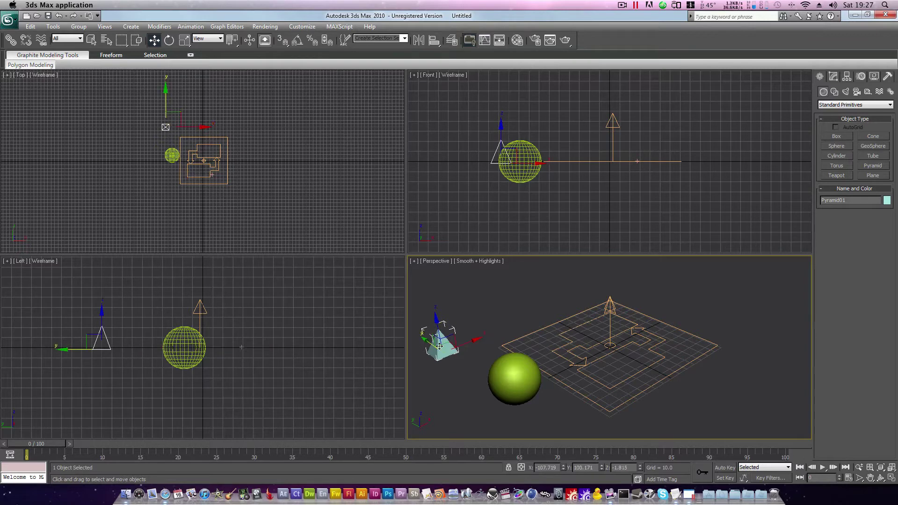
# Step: Create a UDeflector from Space Warps > Deflectors in Perspective and pick Sphere01 as its object
pyautogui.click(881, 93)
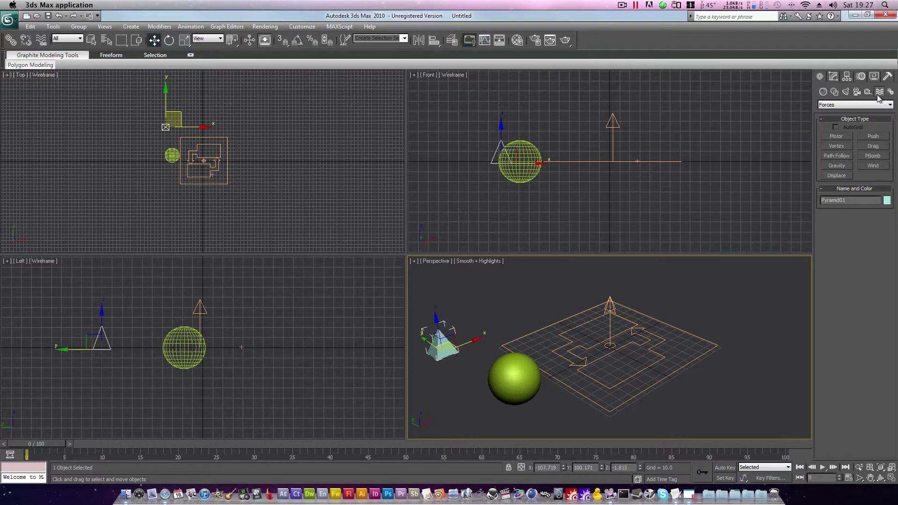
pyautogui.click(858, 107)
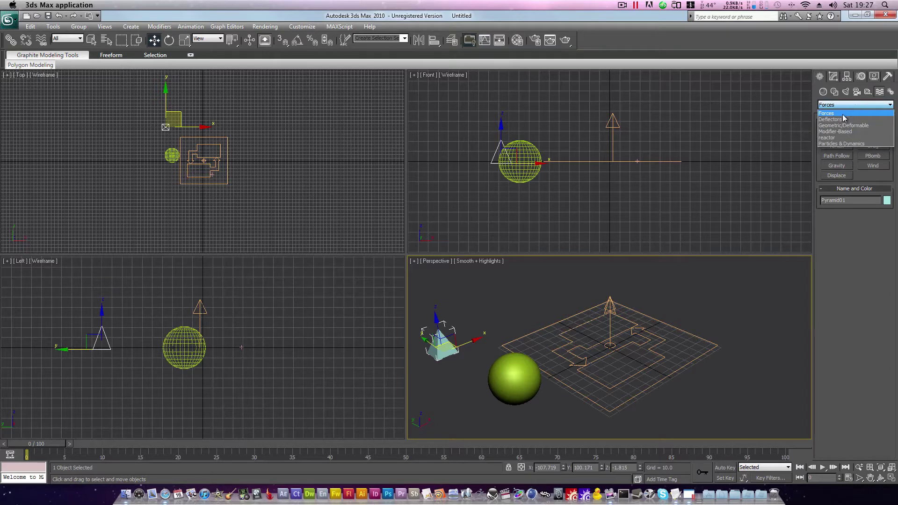
pyautogui.click(842, 119)
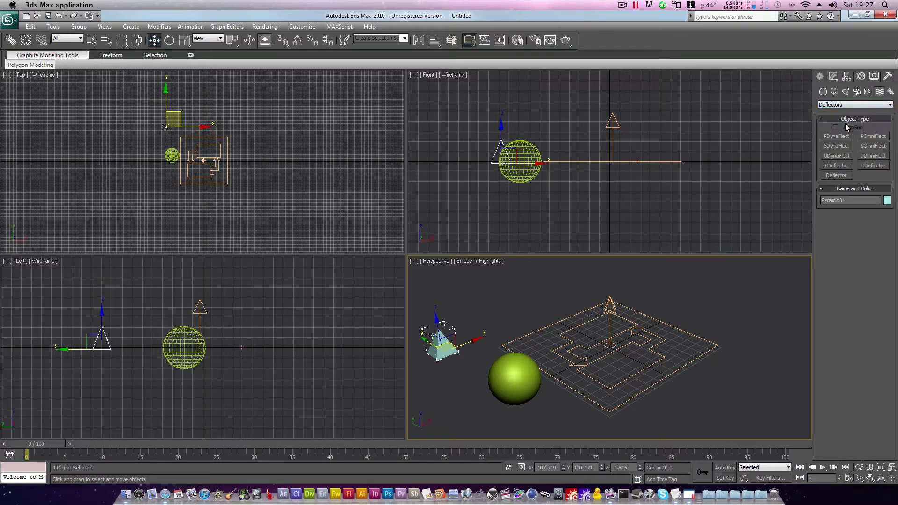
pyautogui.click(873, 166)
pyautogui.click(552, 419)
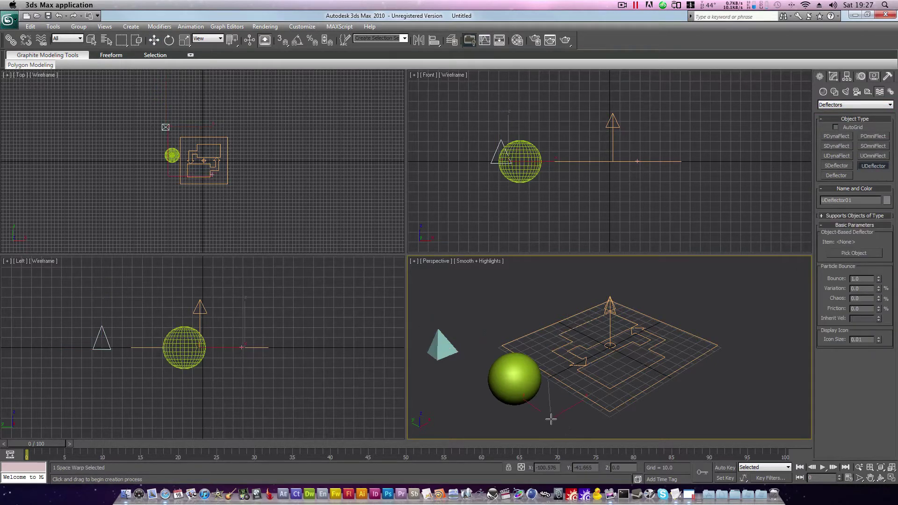
pyautogui.moveTo(552, 419); pyautogui.dragTo(624, 441)
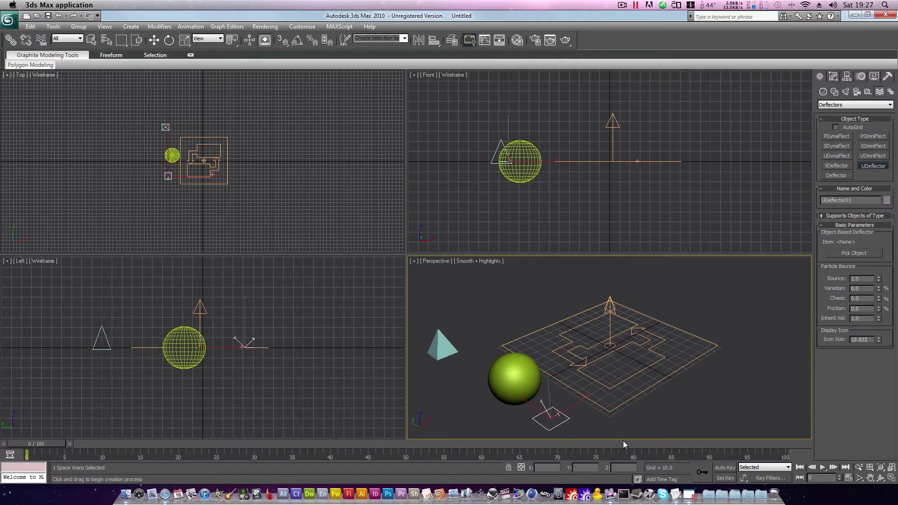
pyautogui.click(857, 254)
pyautogui.click(515, 379)
pyautogui.click(510, 382)
# Step: Select PF Source 01 and open its Particle View window
pyautogui.press('w')
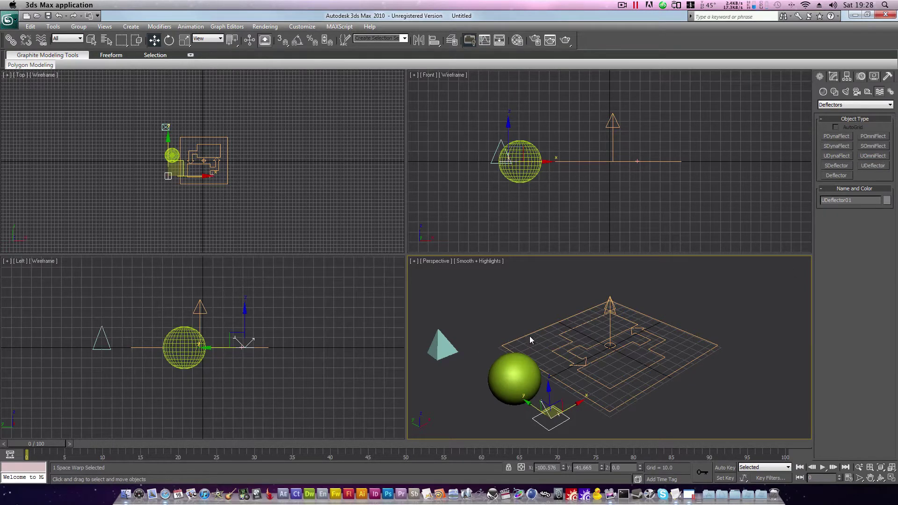
pyautogui.click(530, 332)
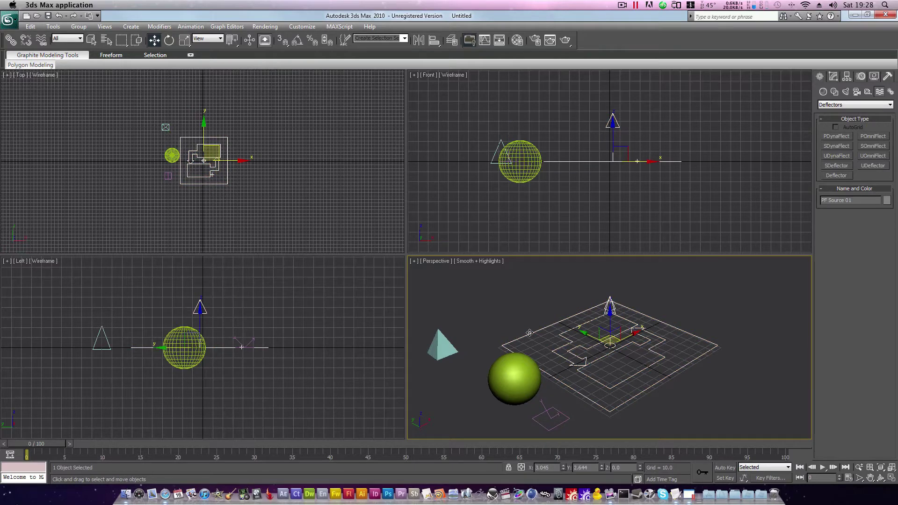
pyautogui.click(833, 80)
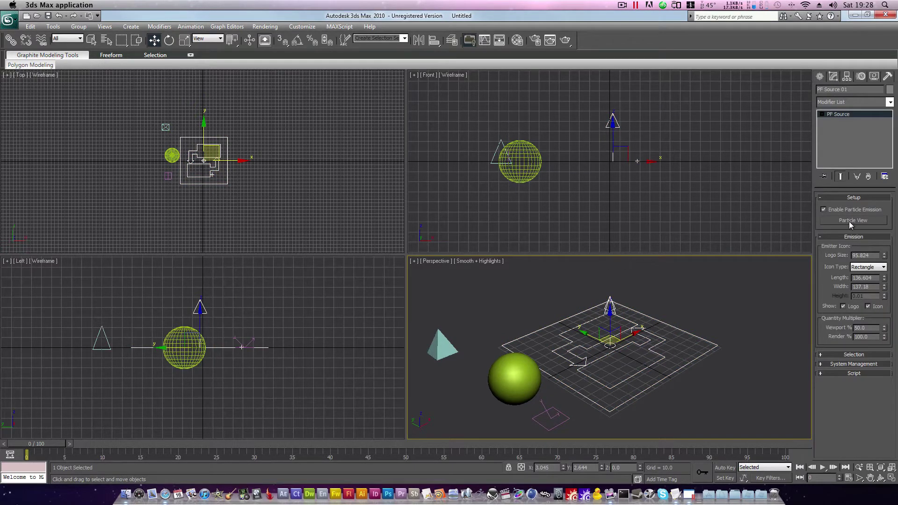
pyautogui.click(848, 220)
pyautogui.moveTo(184, 54); pyautogui.dragTo(195, 53)
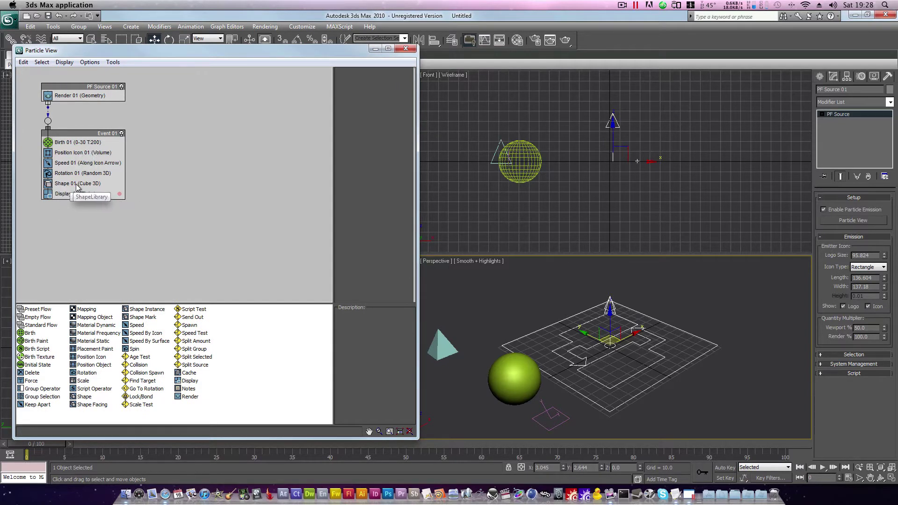
# Step: Replace Shape 01 with a Shape Instance operator using Pyramid01 as the particle geometry
pyautogui.click(58, 184)
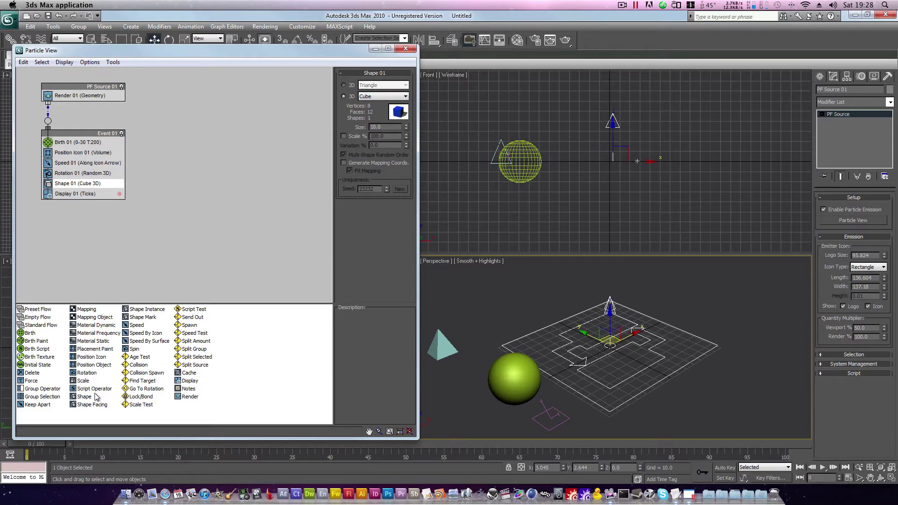
pyautogui.moveTo(114, 389)
pyautogui.moveTo(147, 310); pyautogui.dragTo(60, 186)
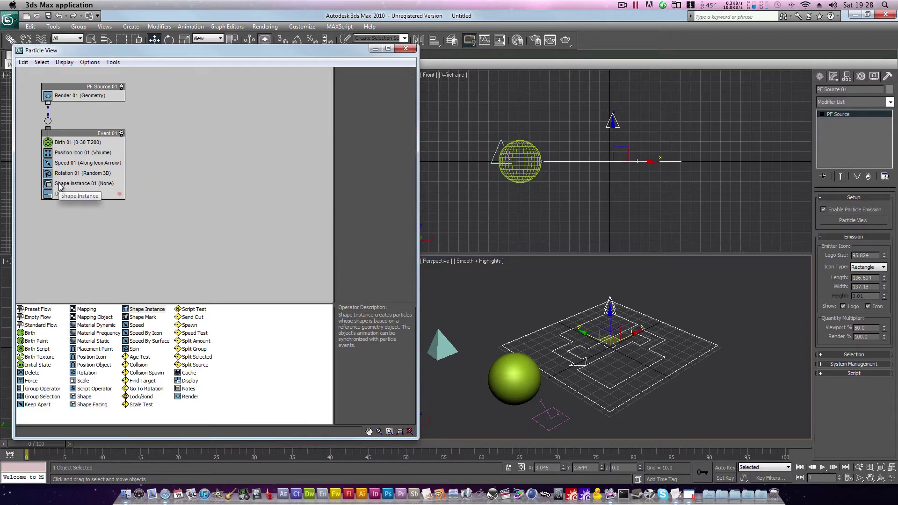
pyautogui.click(59, 186)
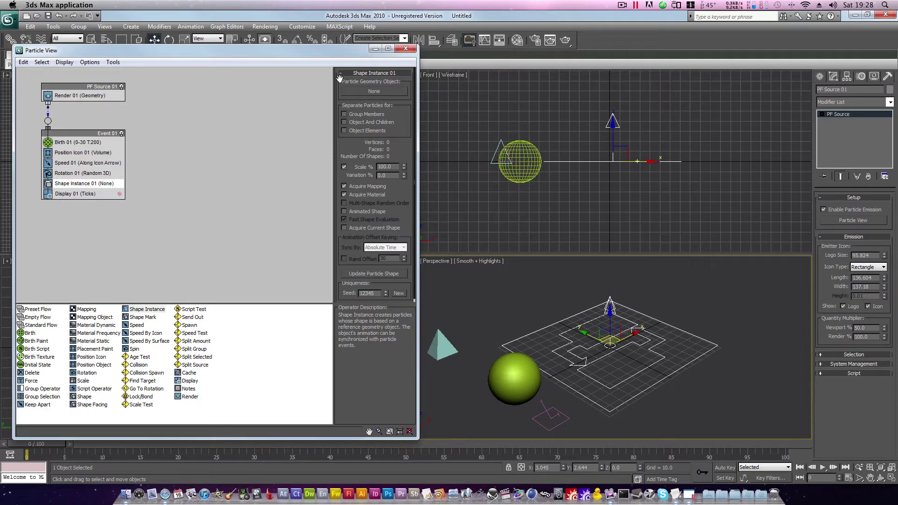
pyautogui.click(373, 92)
pyautogui.click(445, 344)
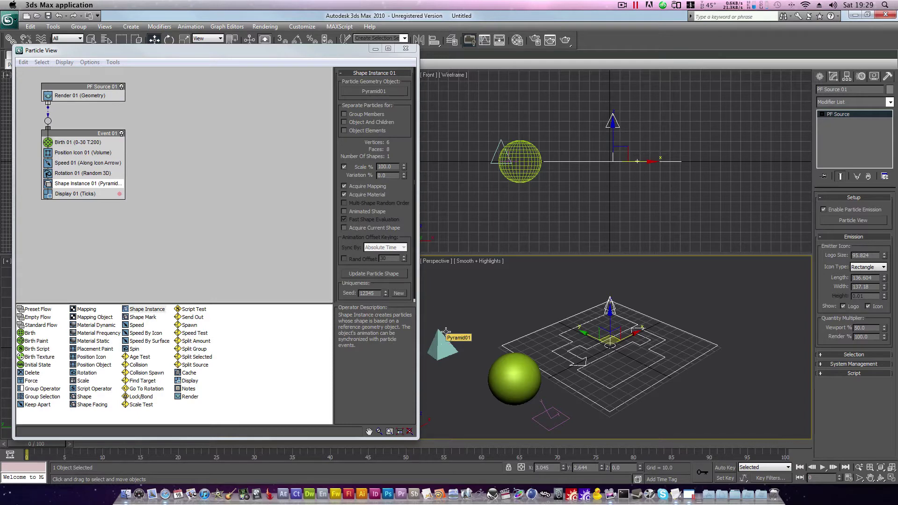
pyautogui.click(145, 184)
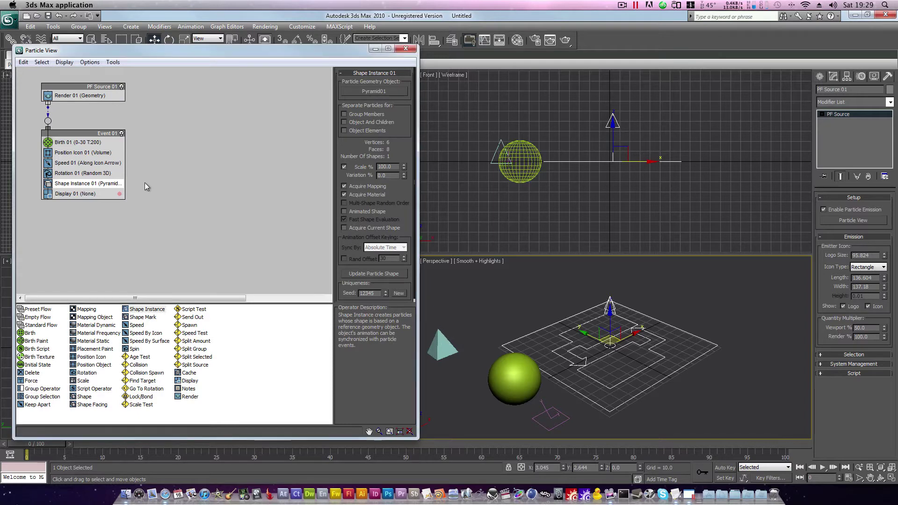
# Step: Set the Display 01 type to Geometry
pyautogui.click(66, 195)
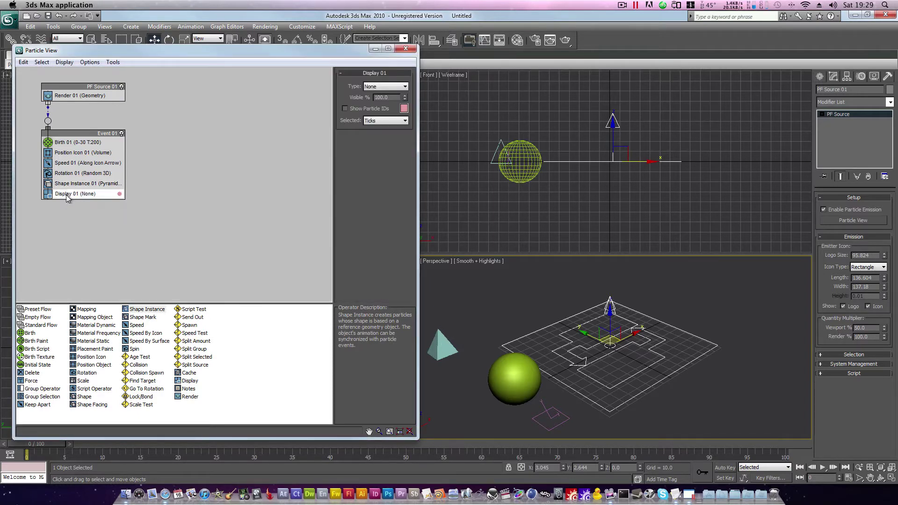
pyautogui.click(381, 87)
pyautogui.click(386, 132)
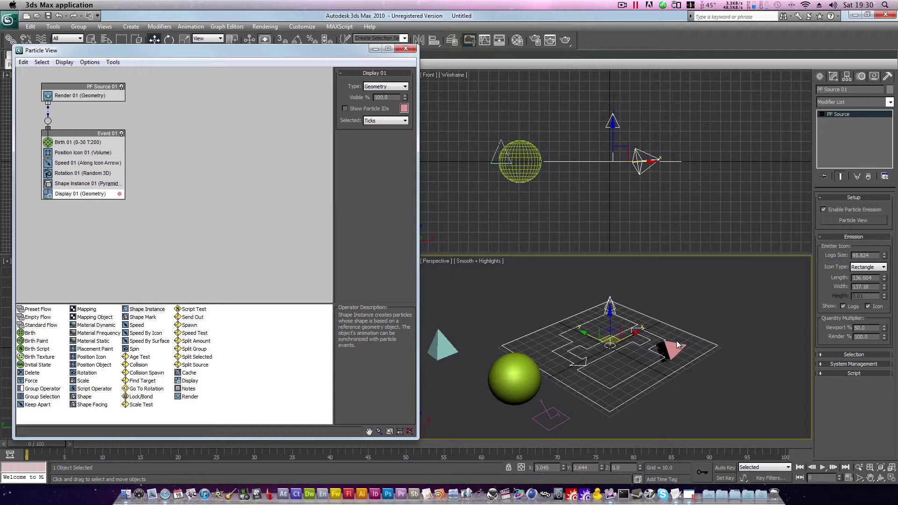
# Step: Set Birth 01 Emit Stop to 0 and Amount to 30, then scrub the timeline
pyautogui.click(88, 142)
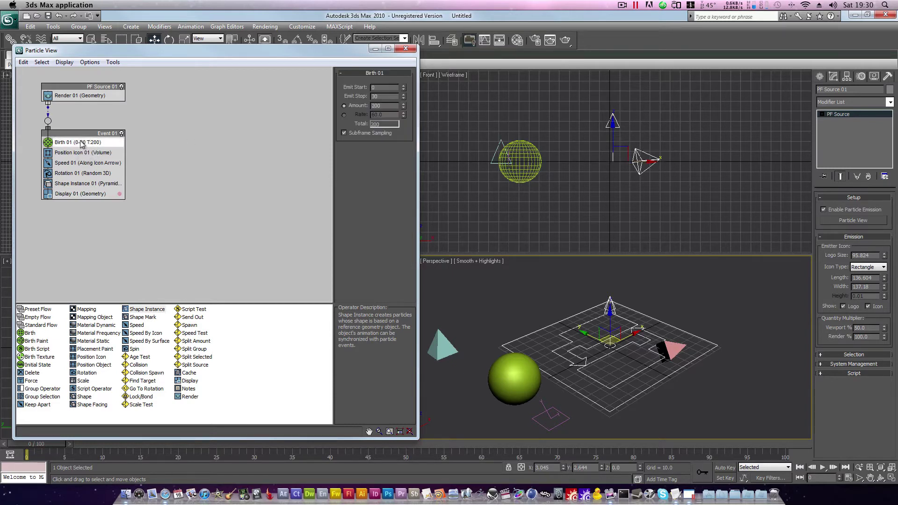
pyautogui.doubleClick(380, 98)
pyautogui.write('0')
pyautogui.press('Tab')
pyautogui.write('3')
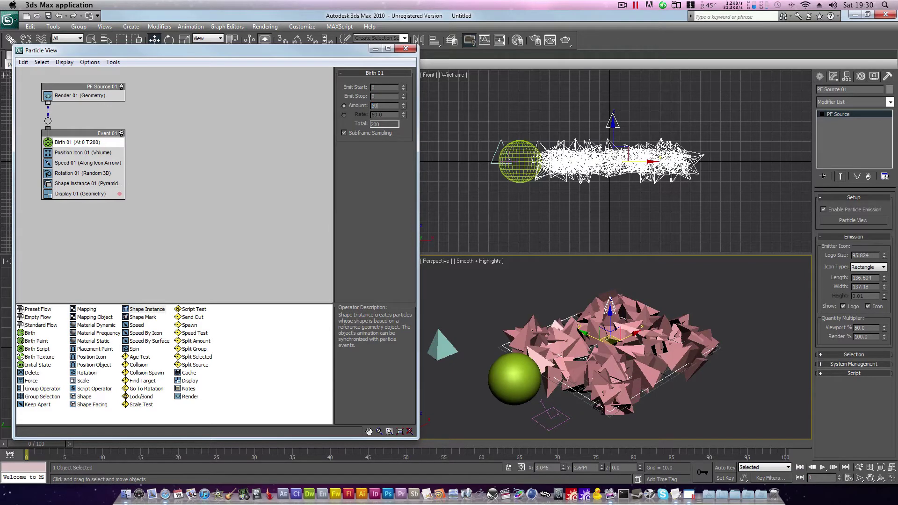
pyautogui.write('0')
pyautogui.press('Return')
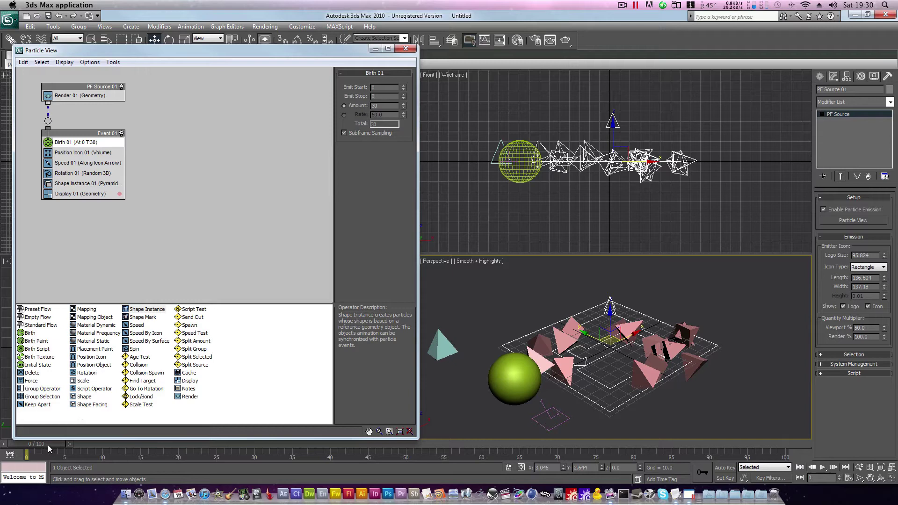
pyautogui.moveTo(47, 445); pyautogui.dragTo(29, 450)
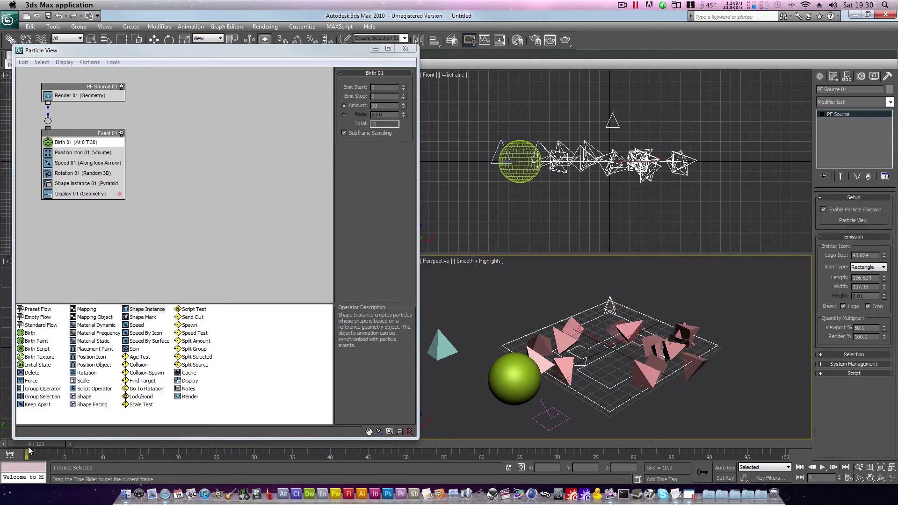
# Step: Set the Speed 01 speed to 0
pyautogui.press('w')
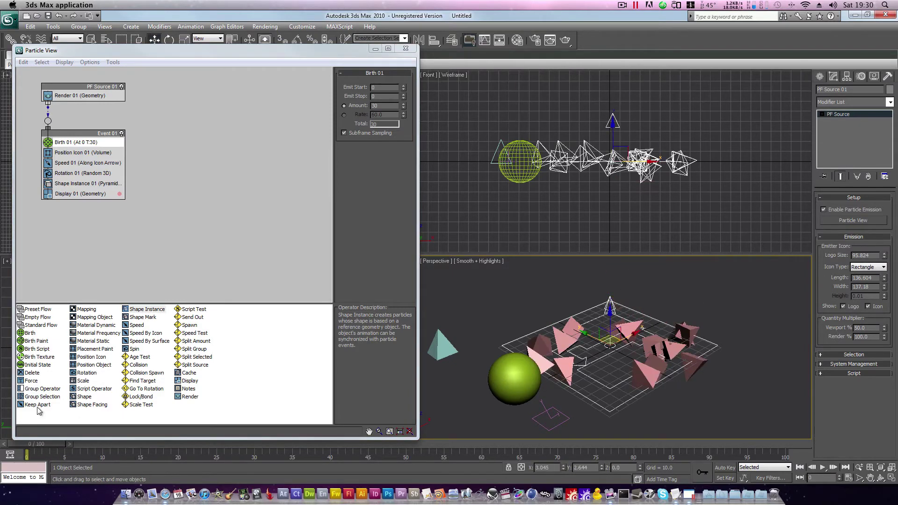
pyautogui.click(73, 164)
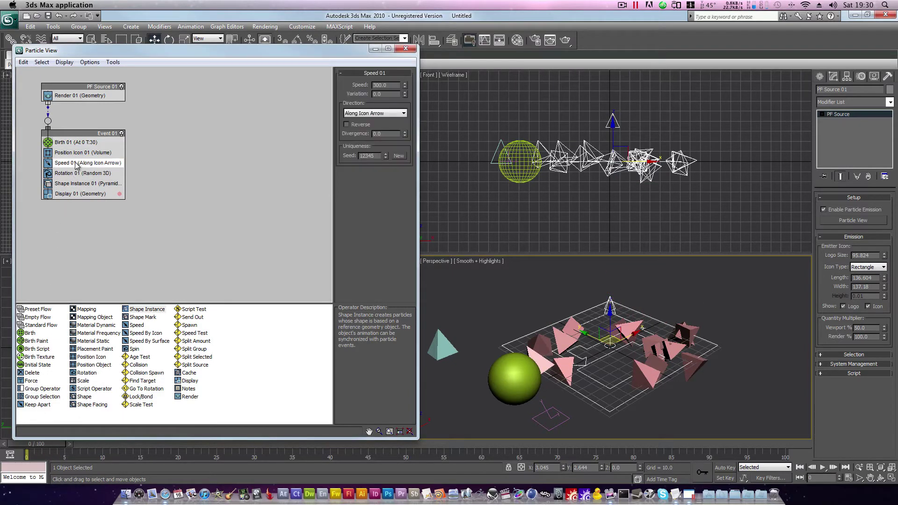
pyautogui.doubleClick(372, 87)
pyautogui.write('0')
# Step: Set the Rotation 01 orientation matrix to World Space and scrub to a later frame
pyautogui.click(106, 173)
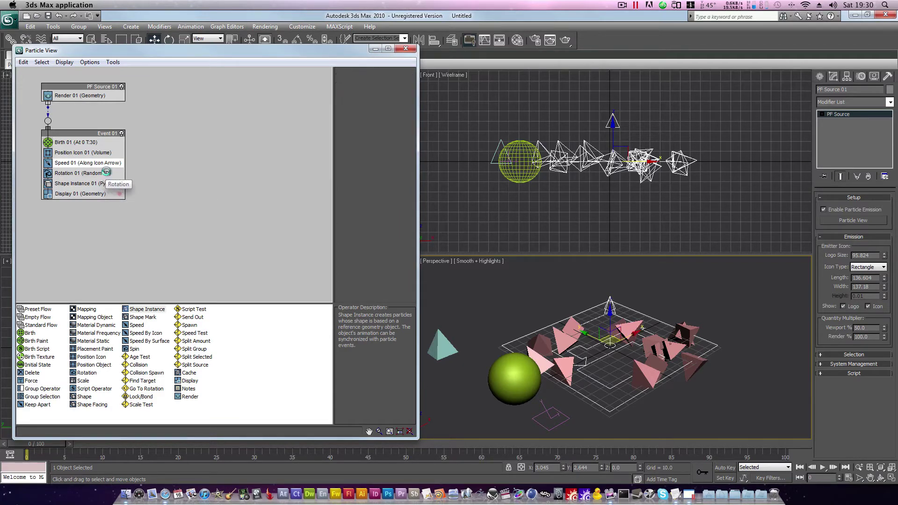
pyautogui.click(369, 93)
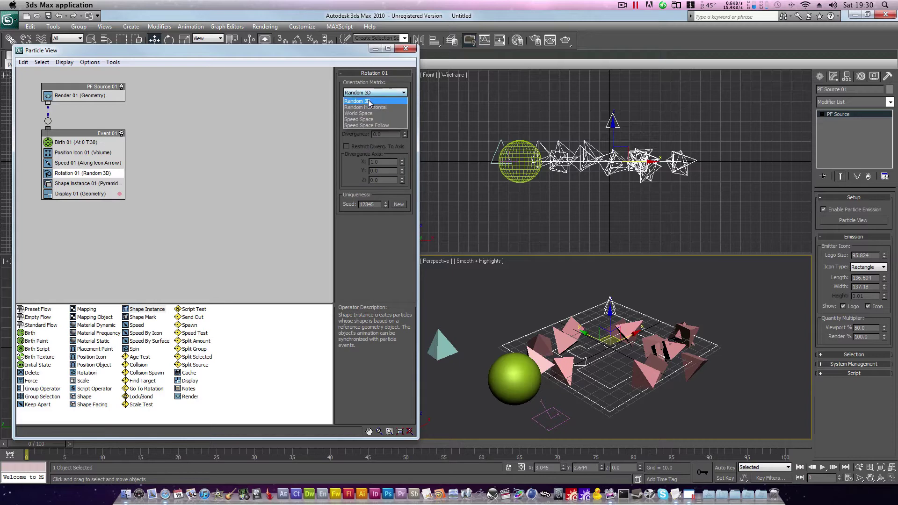
pyautogui.click(369, 114)
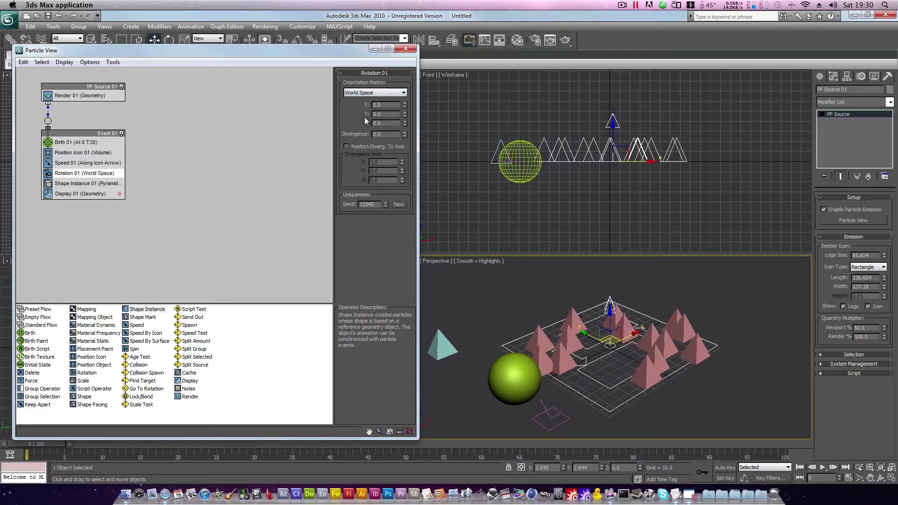
pyautogui.moveTo(55, 443); pyautogui.dragTo(32, 443)
pyautogui.press('w')
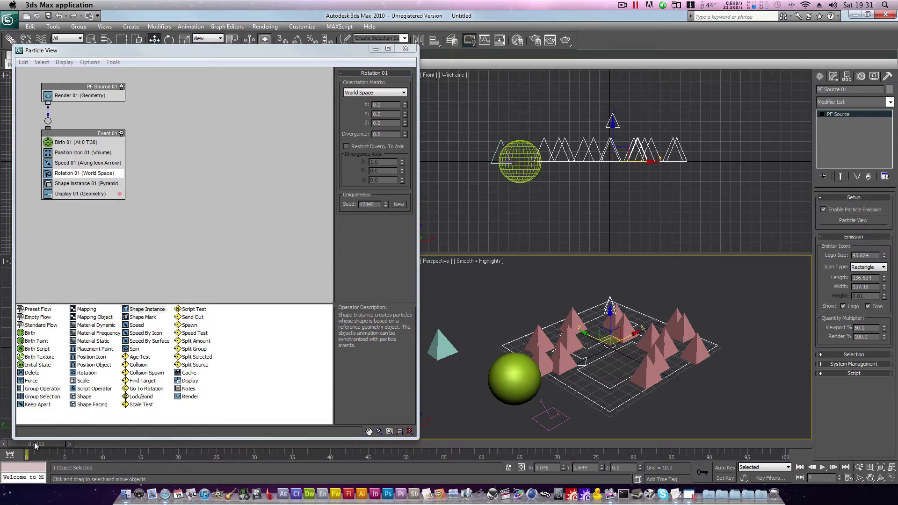
# Step: Change the Display 01 particle colour from pink to white in the Color Selector
pyautogui.click(111, 209)
pyautogui.click(74, 195)
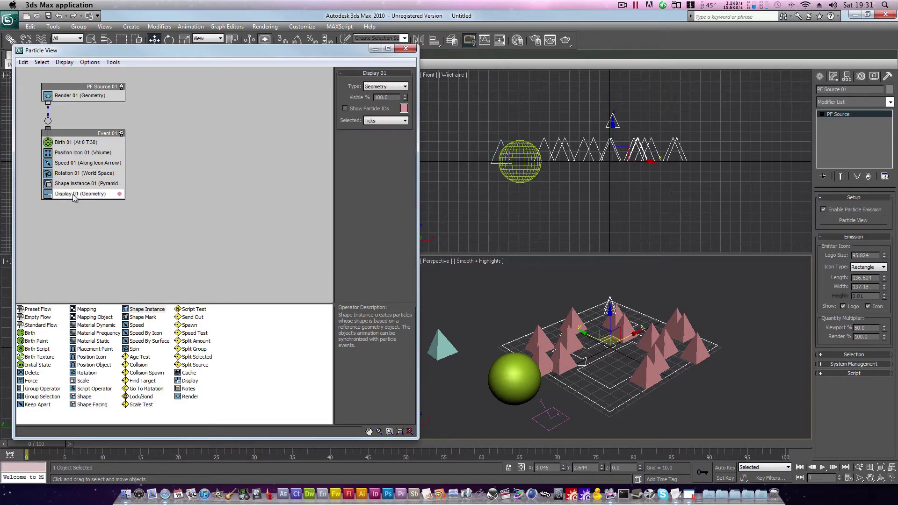
pyautogui.click(404, 108)
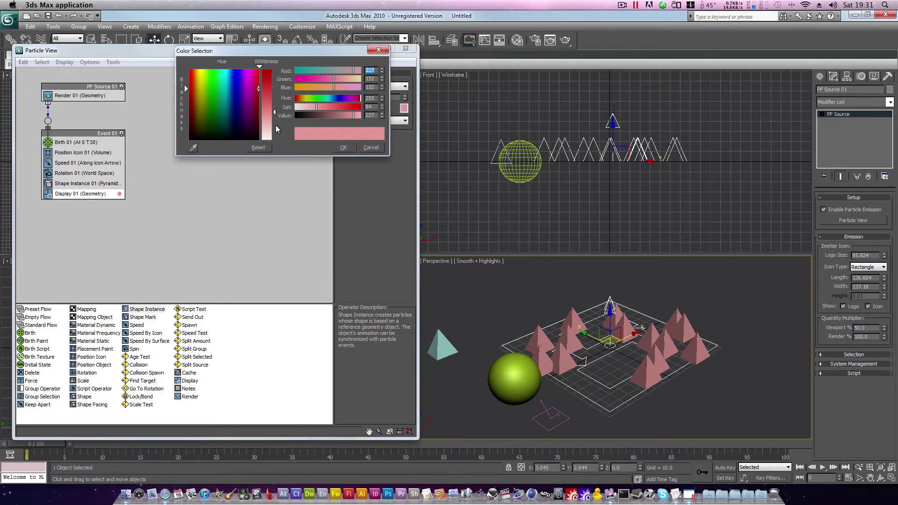
pyautogui.moveTo(276, 125); pyautogui.dragTo(316, 162)
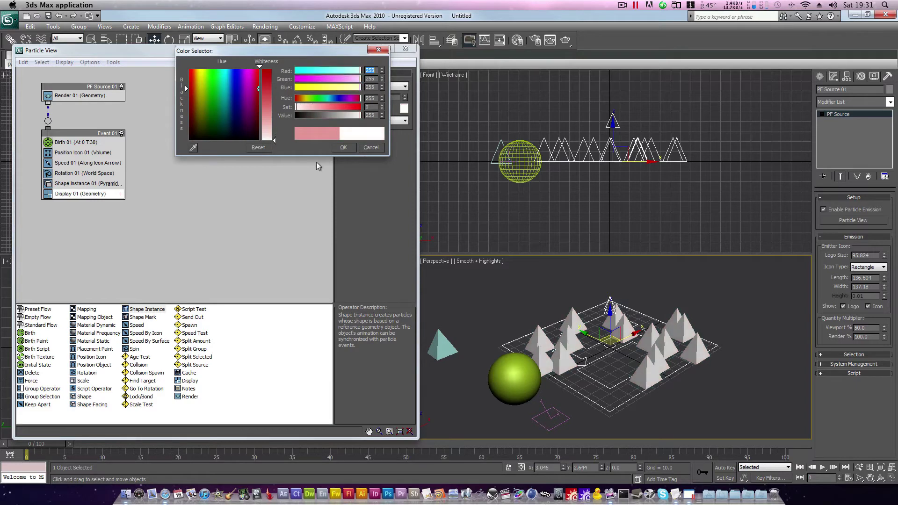
pyautogui.click(344, 148)
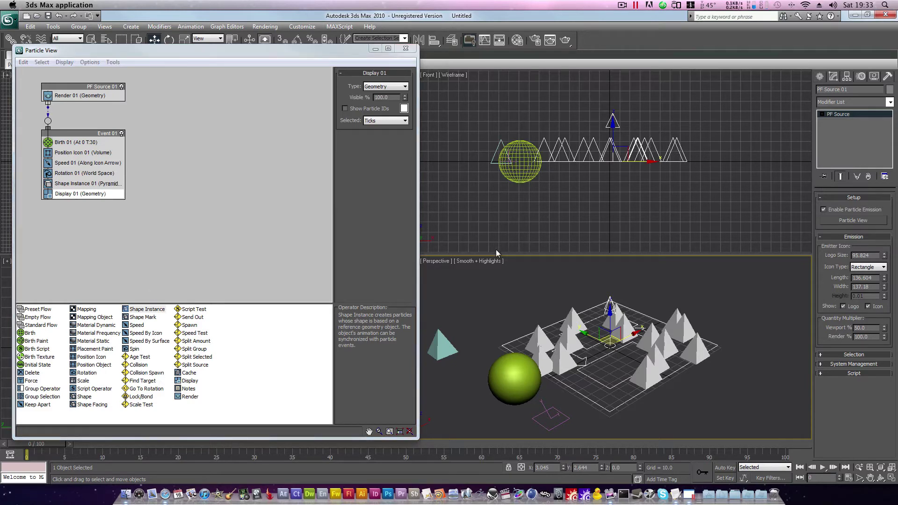
pyautogui.click(137, 365)
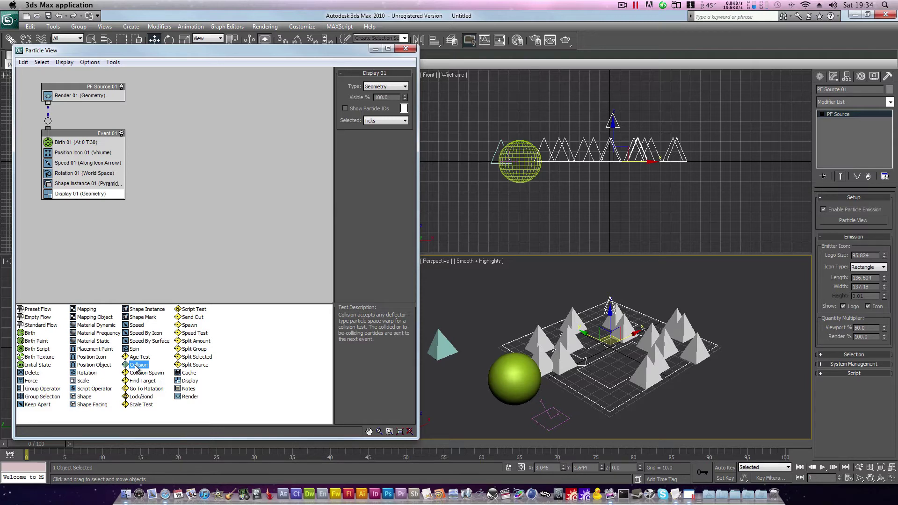
# Step: Add a Collision test below Display 01 and set UDeflector01 as its deflector
pyautogui.moveTo(137, 368); pyautogui.dragTo(75, 201)
pyautogui.moveTo(75, 201); pyautogui.dragTo(75, 202)
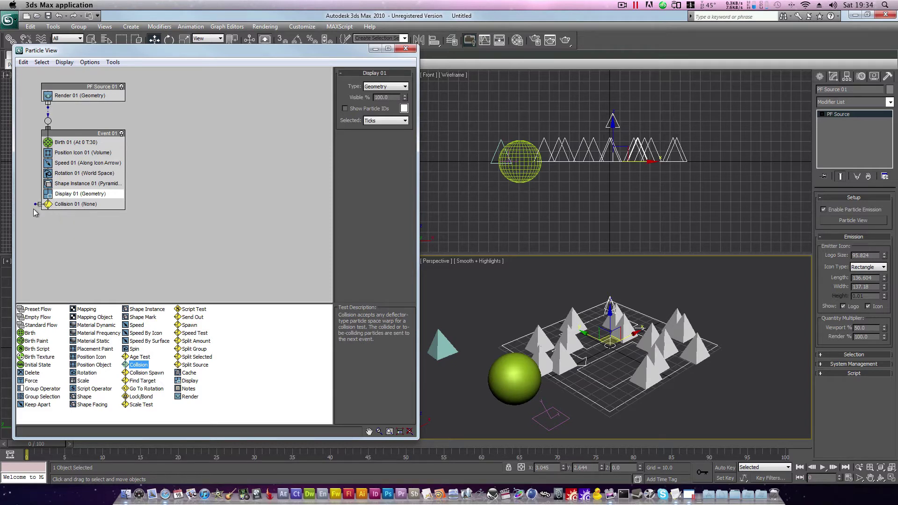
pyautogui.click(70, 204)
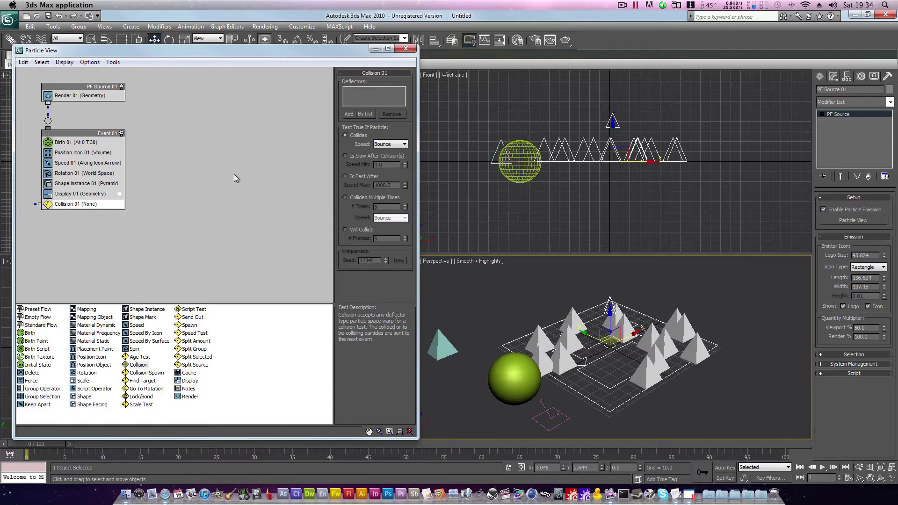
pyautogui.click(348, 114)
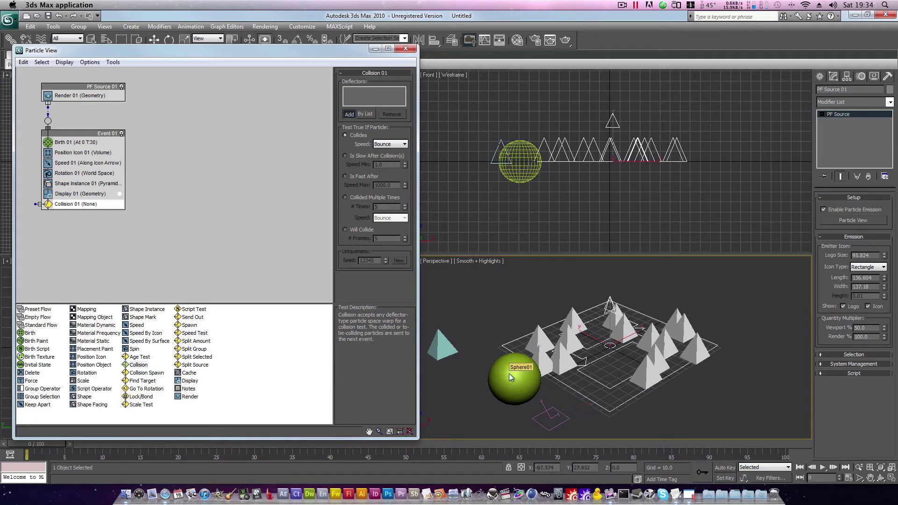
pyautogui.click(556, 417)
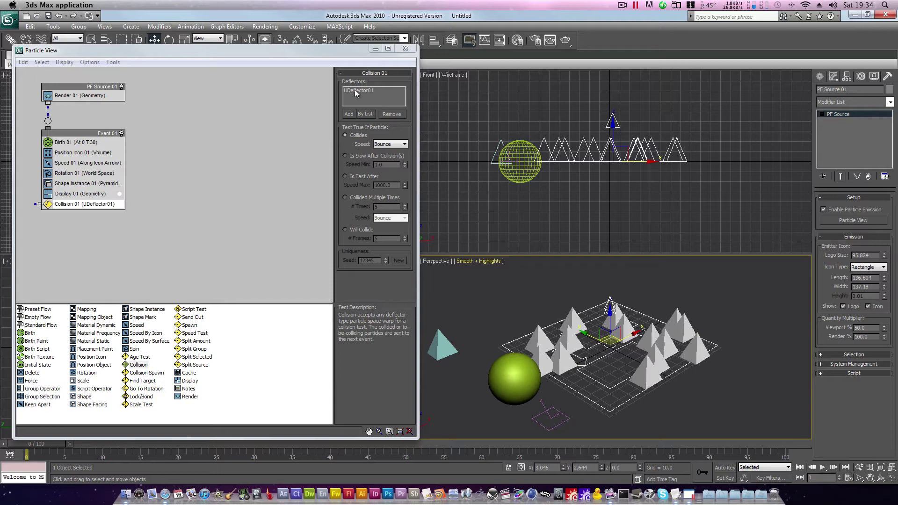
pyautogui.click(166, 191)
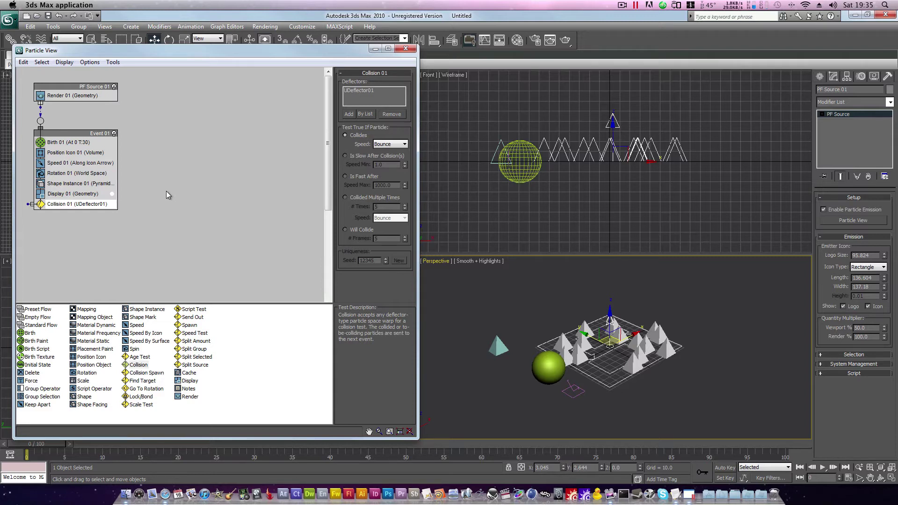
pyautogui.moveTo(167, 191); pyautogui.dragTo(174, 146, button='middle')
pyautogui.click(132, 358)
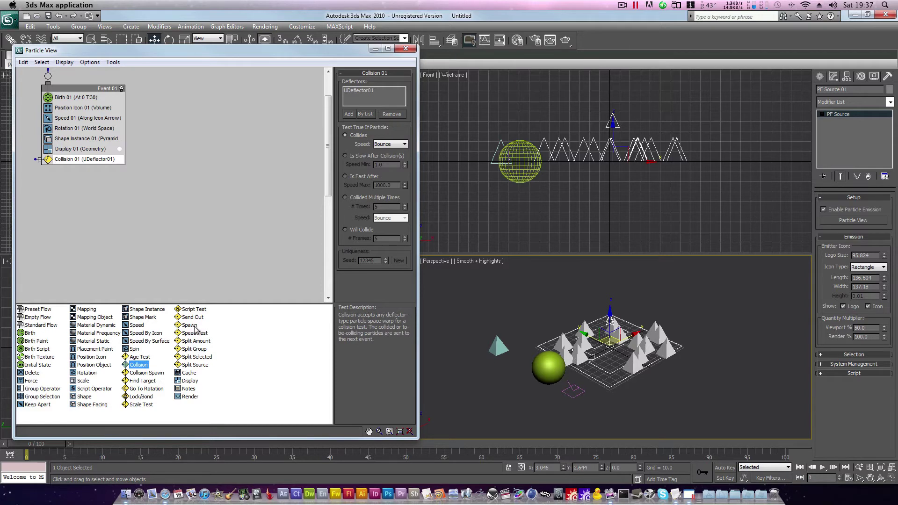
# Step: Wire Collision 01 to a new Spawn event and enable Delete Parent
pyautogui.moveTo(194, 329); pyautogui.dragTo(51, 192)
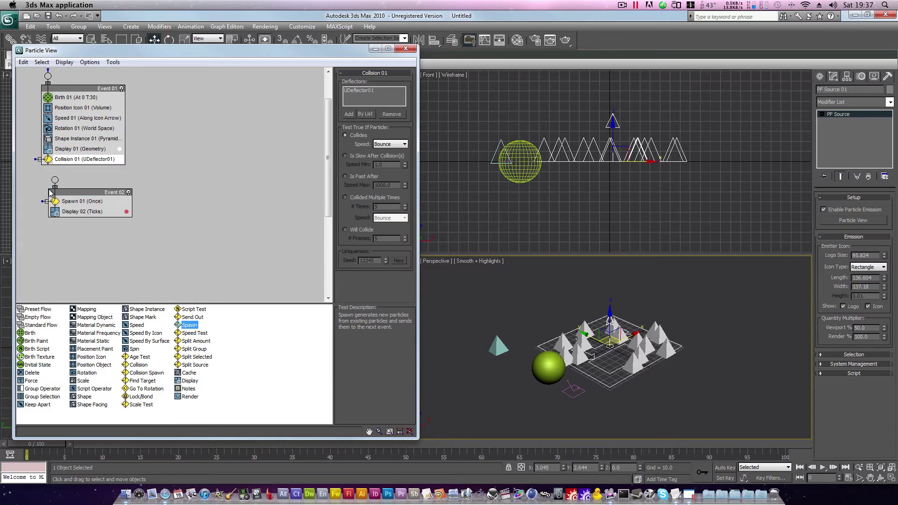
pyautogui.moveTo(35, 159); pyautogui.dragTo(55, 180)
pyautogui.click(91, 201)
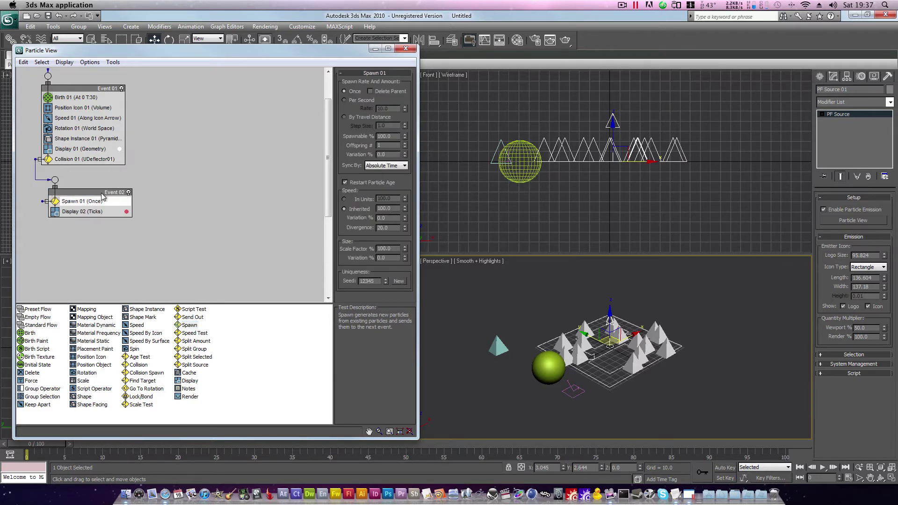
pyautogui.click(371, 91)
# Step: Set Display 02 to a saturated green colour and Geometry type
pyautogui.click(82, 212)
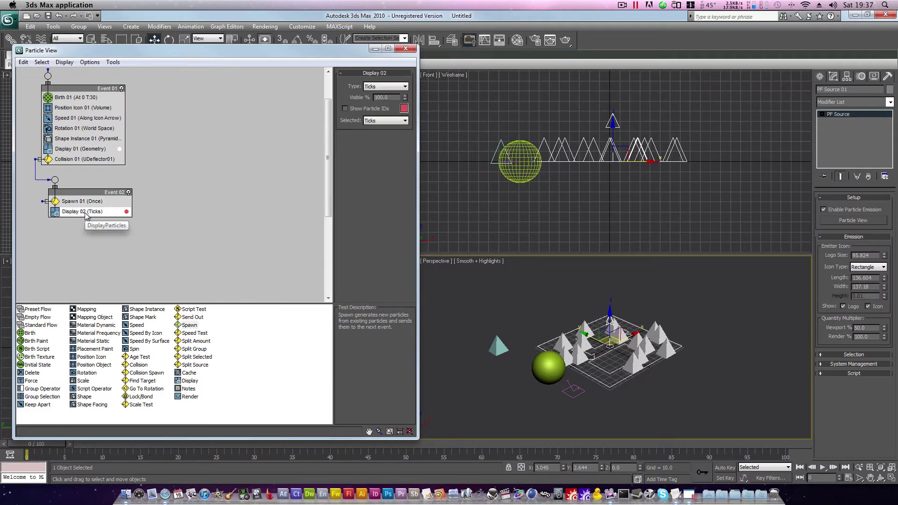
pyautogui.click(404, 109)
pyautogui.moveTo(232, 81); pyautogui.dragTo(216, 69)
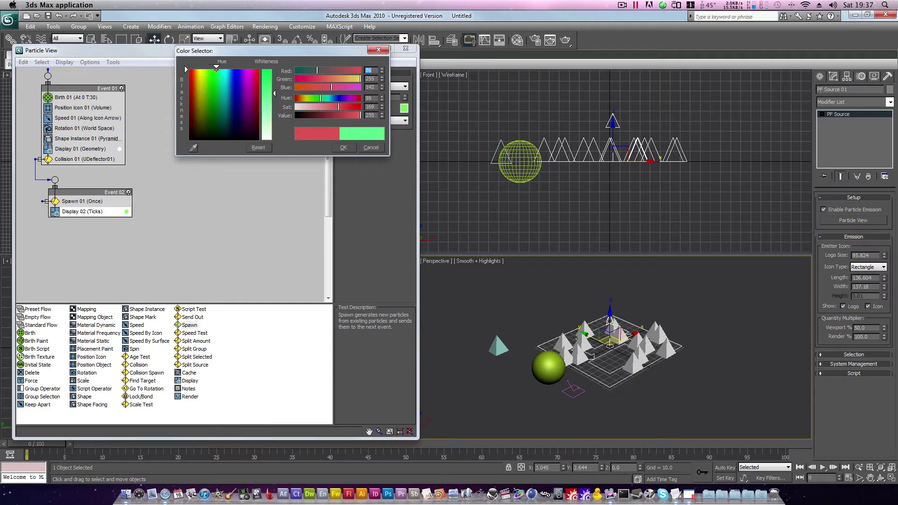
pyautogui.click(268, 72)
pyautogui.click(339, 149)
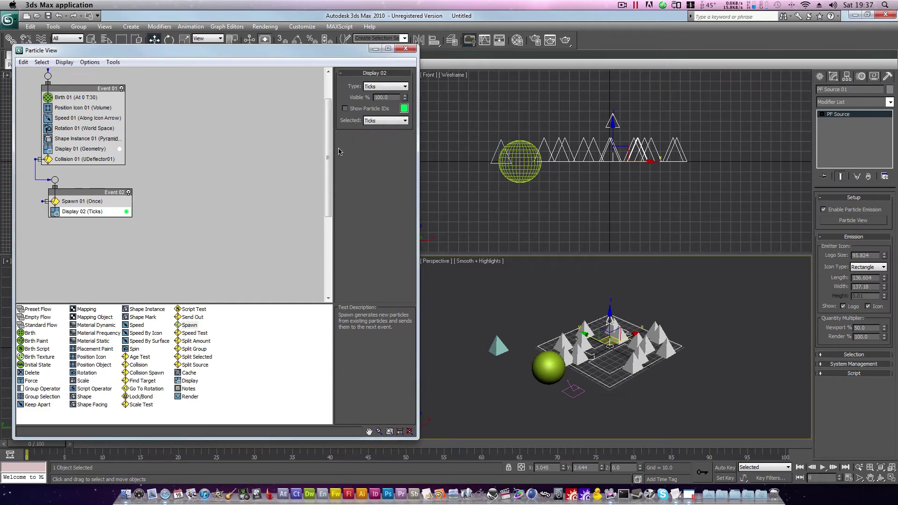
pyautogui.click(372, 88)
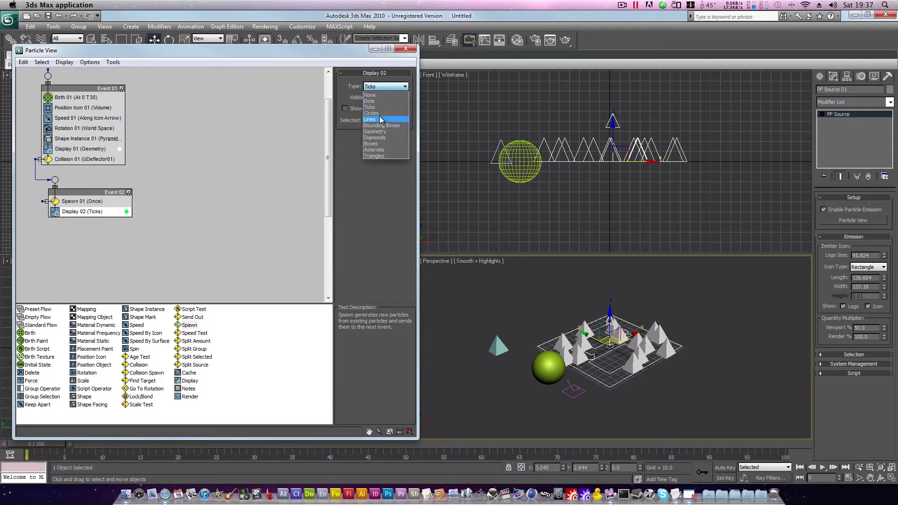
pyautogui.click(380, 133)
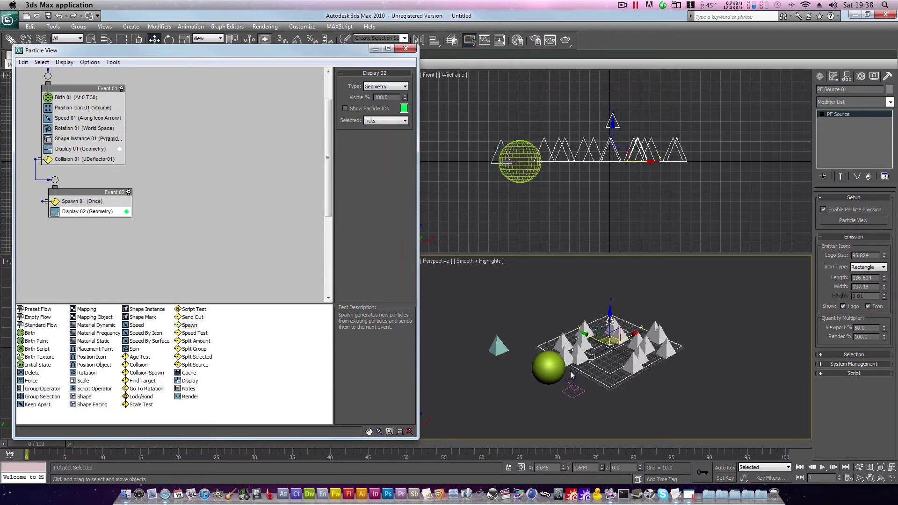
# Step: Close Particle View, select Sphere01 for moving, and turn on Auto Key
pyautogui.click(406, 48)
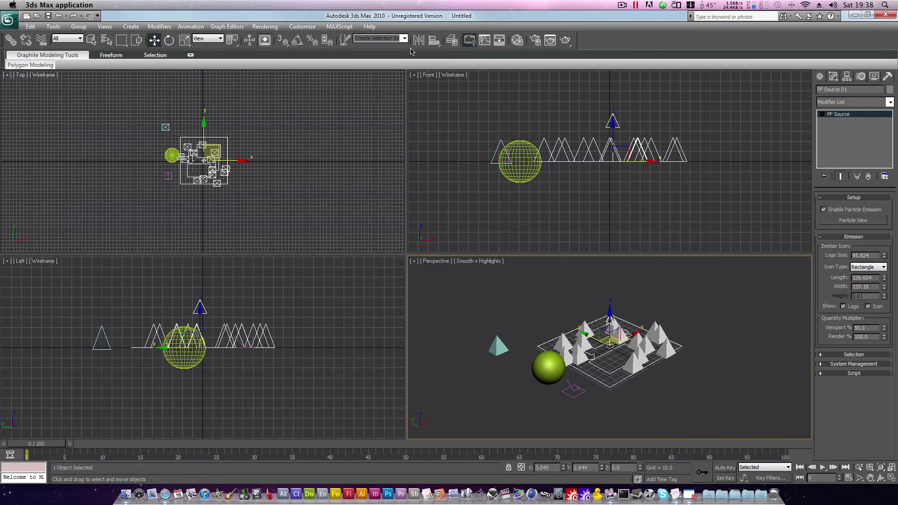
pyautogui.click(170, 158)
pyautogui.rightClick(169, 160)
pyautogui.click(178, 164)
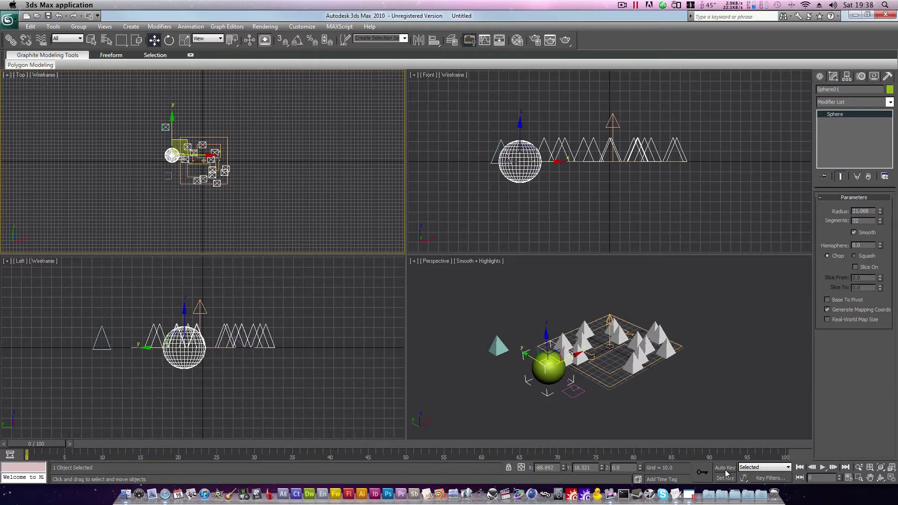
pyautogui.click(726, 469)
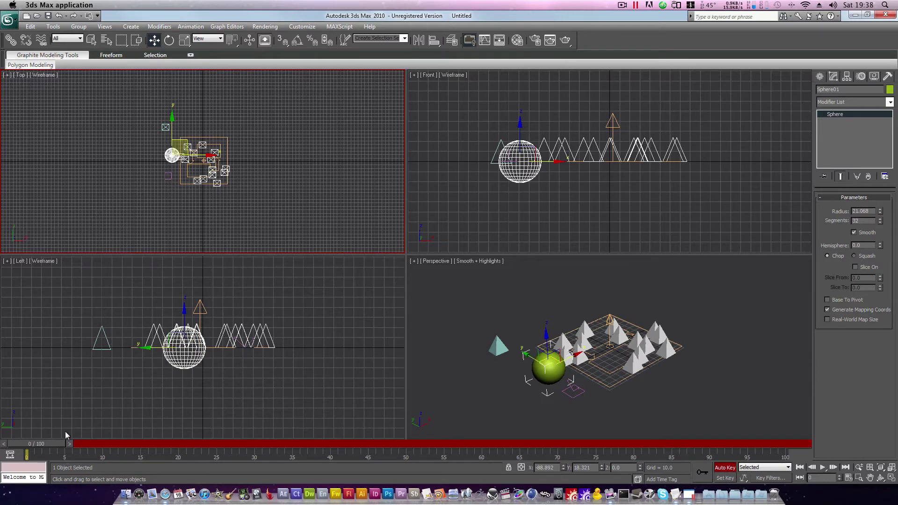
# Step: Key the sphere moving into the pyramids at frame 30, then further down-left at frame 51
pyautogui.moveTo(49, 445); pyautogui.dragTo(270, 444)
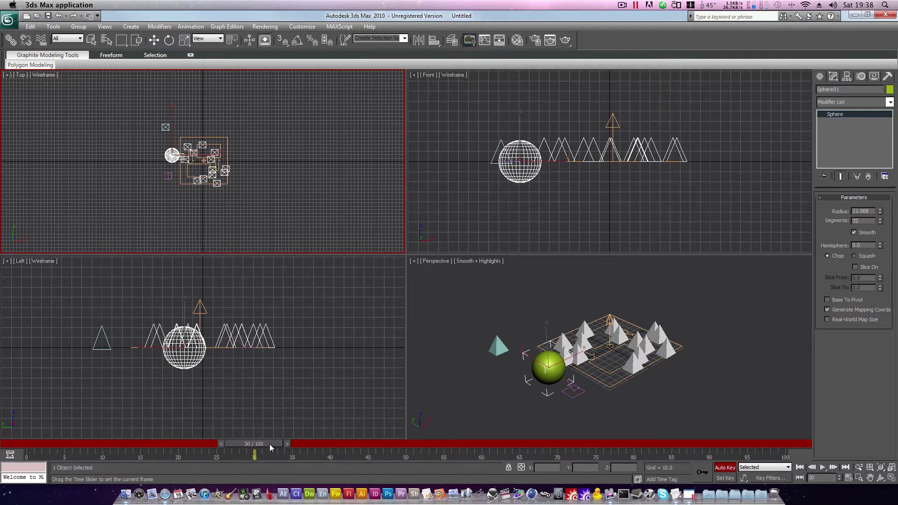
pyautogui.press('w')
pyautogui.moveTo(182, 135); pyautogui.dragTo(225, 141)
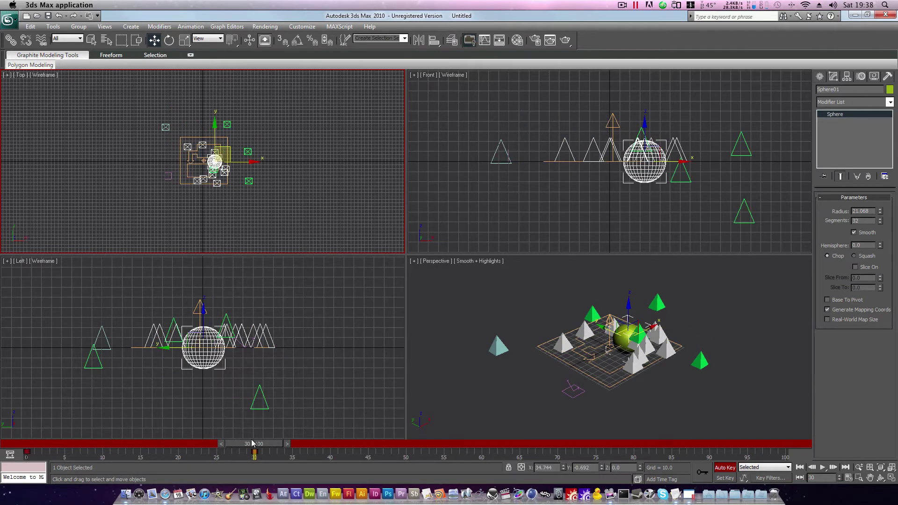
pyautogui.moveTo(251, 444); pyautogui.dragTo(406, 443)
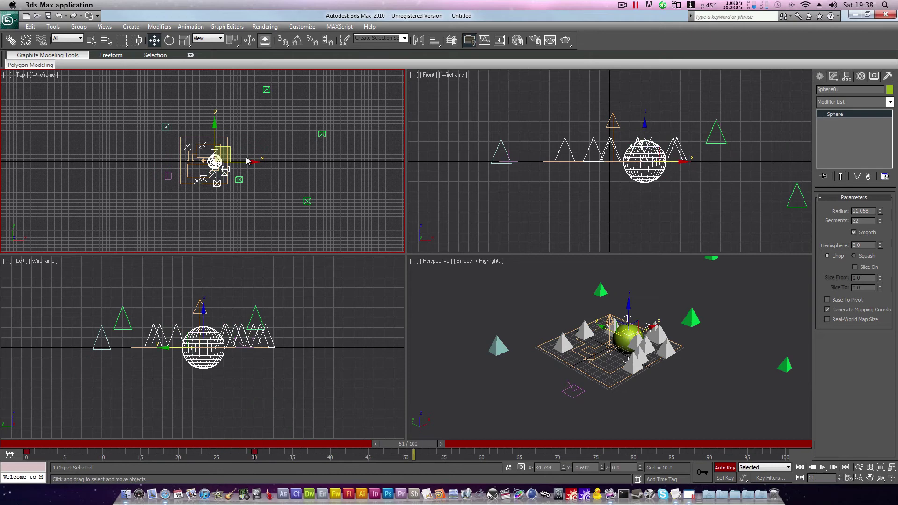
pyautogui.moveTo(234, 152); pyautogui.dragTo(188, 204)
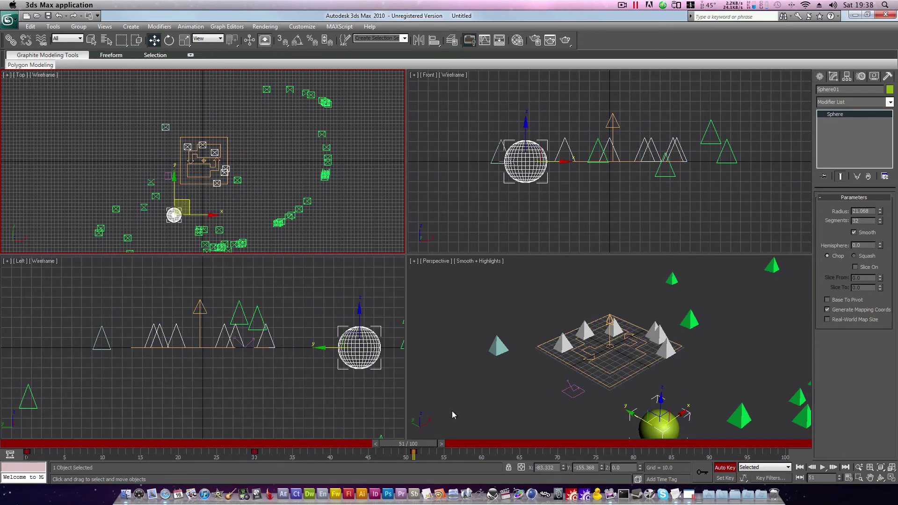
pyautogui.moveTo(416, 444); pyautogui.dragTo(225, 448)
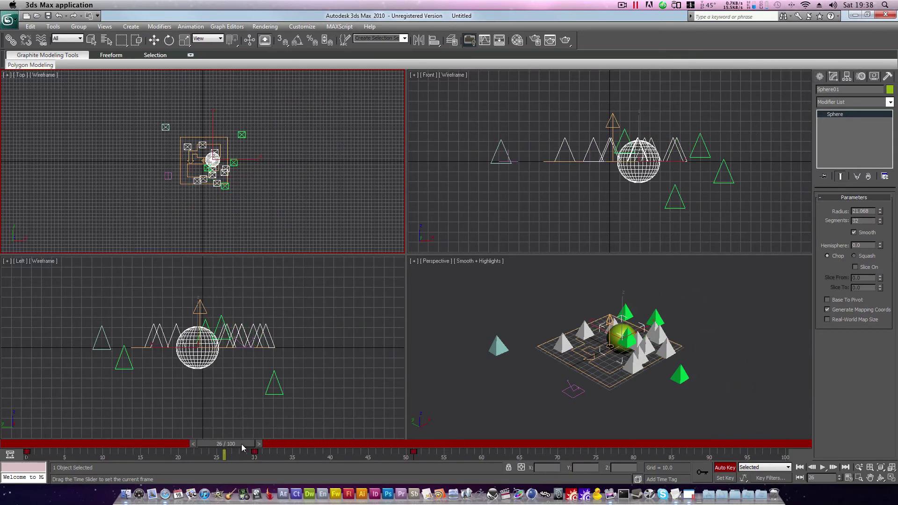
pyautogui.click(574, 357)
# Step: Turn off Auto Key and change Collision 01's post-collision speed from Bounce to Continue
pyautogui.click(726, 468)
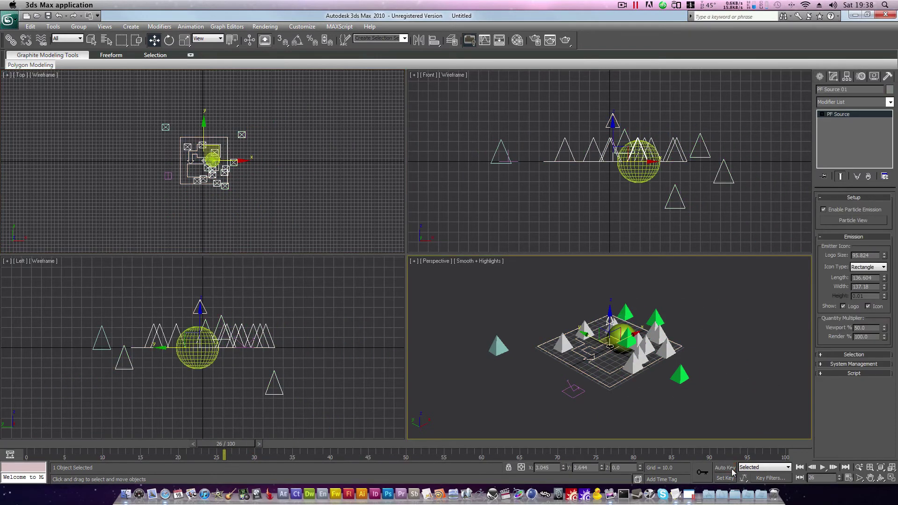
pyautogui.click(843, 223)
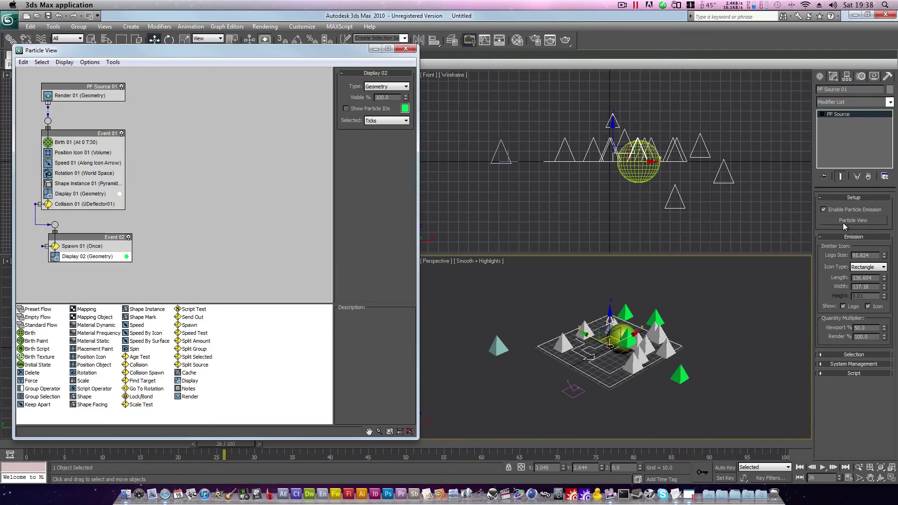
pyautogui.click(96, 204)
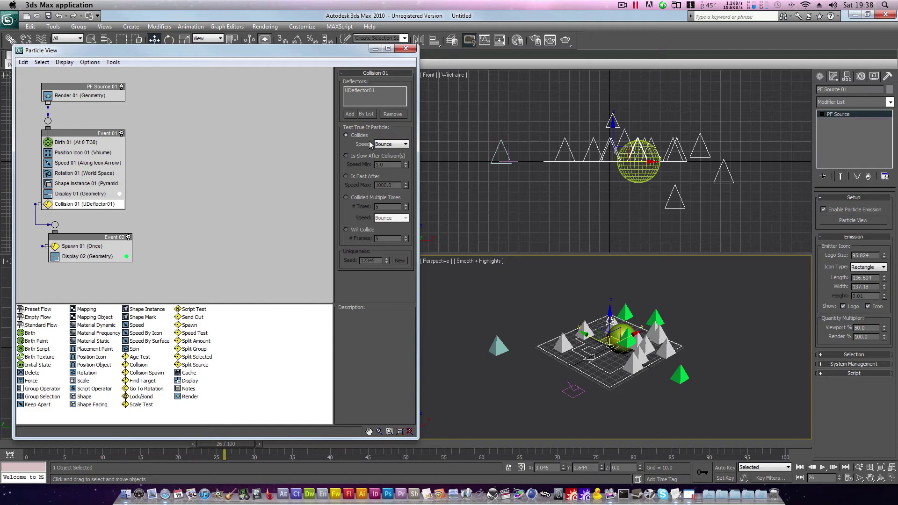
pyautogui.click(392, 145)
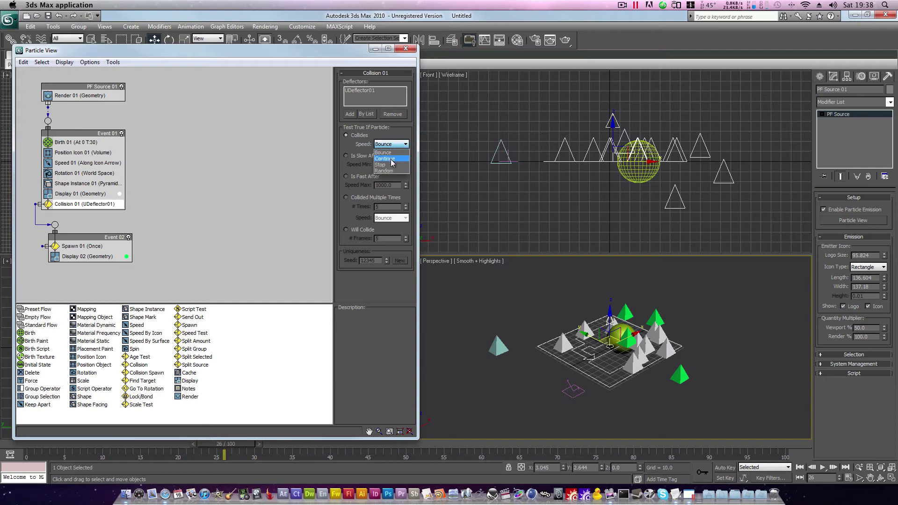
pyautogui.click(392, 159)
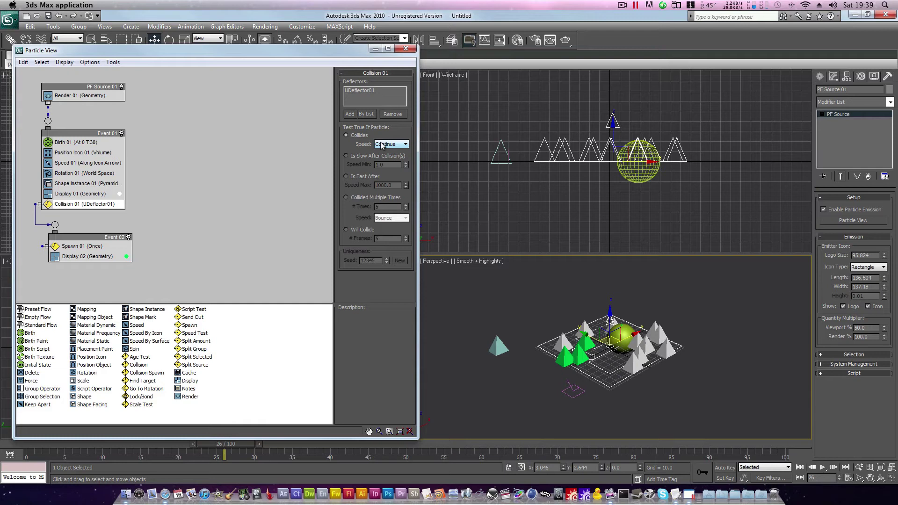
# Step: Preview the collision and inspect Event 02's Spawn 01 and Display 02 settings
pyautogui.moveTo(245, 447); pyautogui.dragTo(297, 444)
pyautogui.press('w')
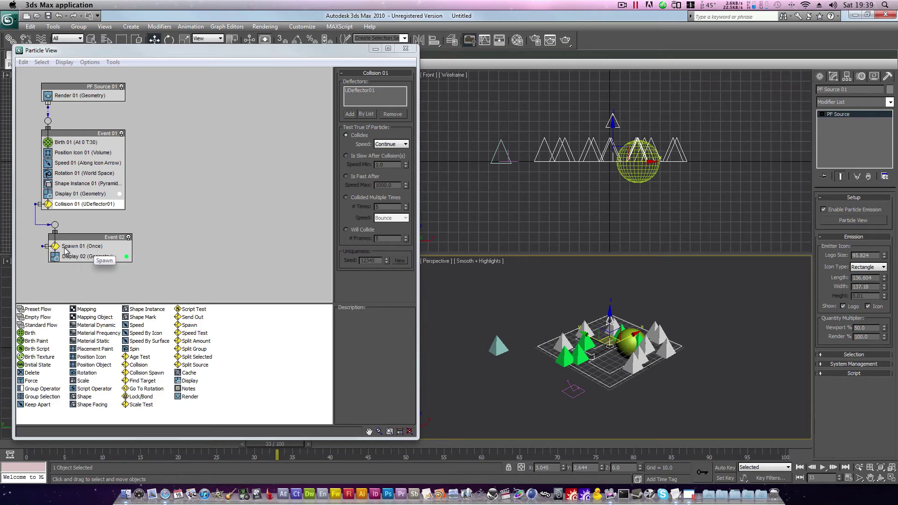
pyautogui.click(98, 248)
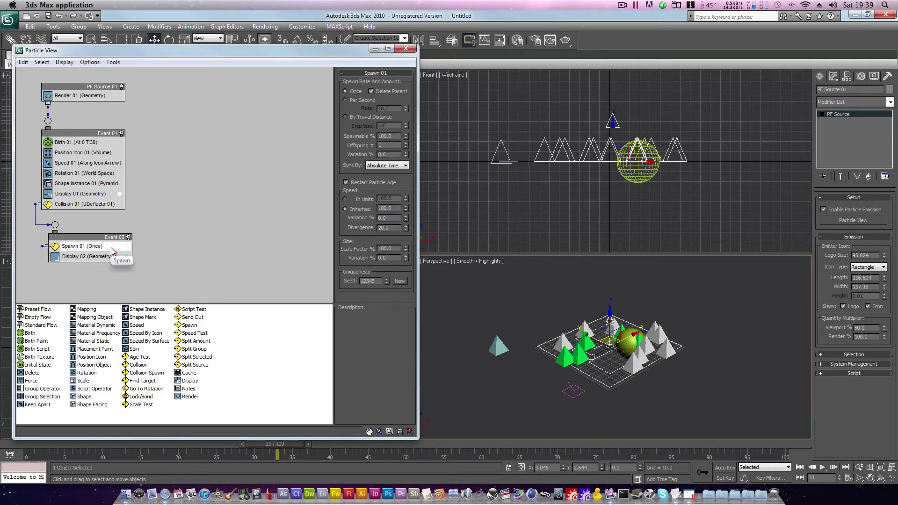
pyautogui.click(83, 257)
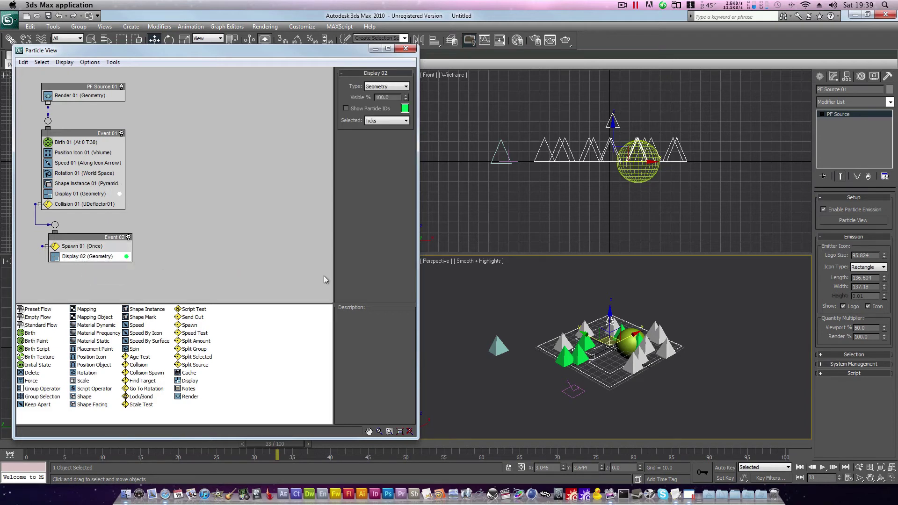
# Step: Add a Spin operator below Display 02 in Event 02 and preview the spinning particles
pyautogui.click(581, 358)
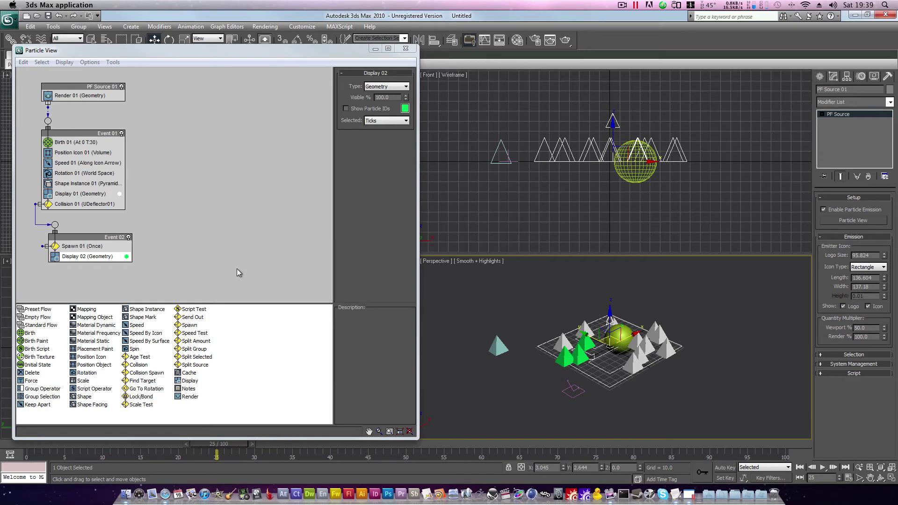
pyautogui.click(132, 349)
pyautogui.moveTo(133, 349); pyautogui.dragTo(95, 265)
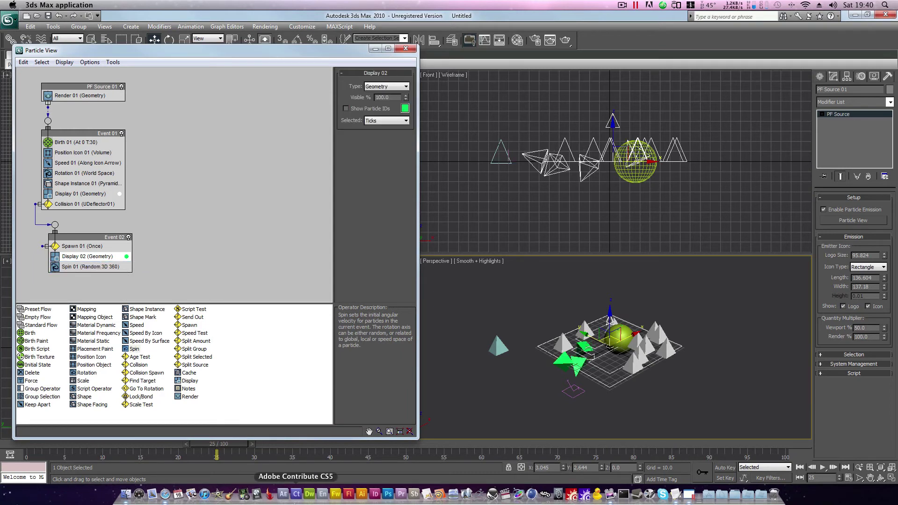
pyautogui.moveTo(234, 447); pyautogui.dragTo(217, 442)
pyautogui.press('w')
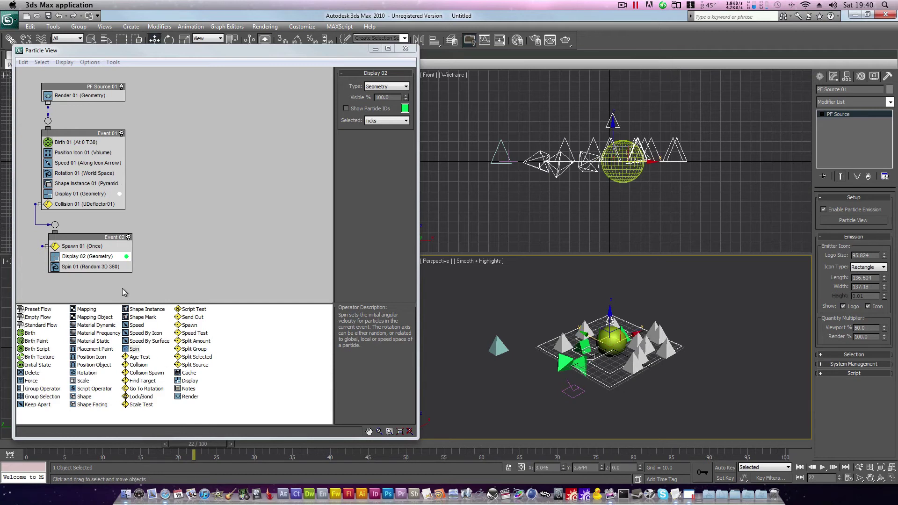
# Step: Set Spin 01 to a World Space axis of X 0, Y 1, Z 0, then preview
pyautogui.click(86, 267)
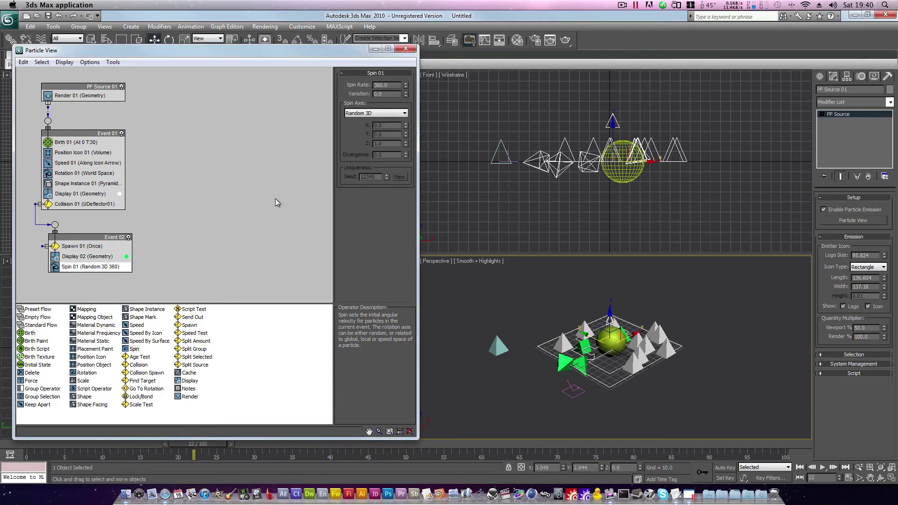
pyautogui.click(357, 114)
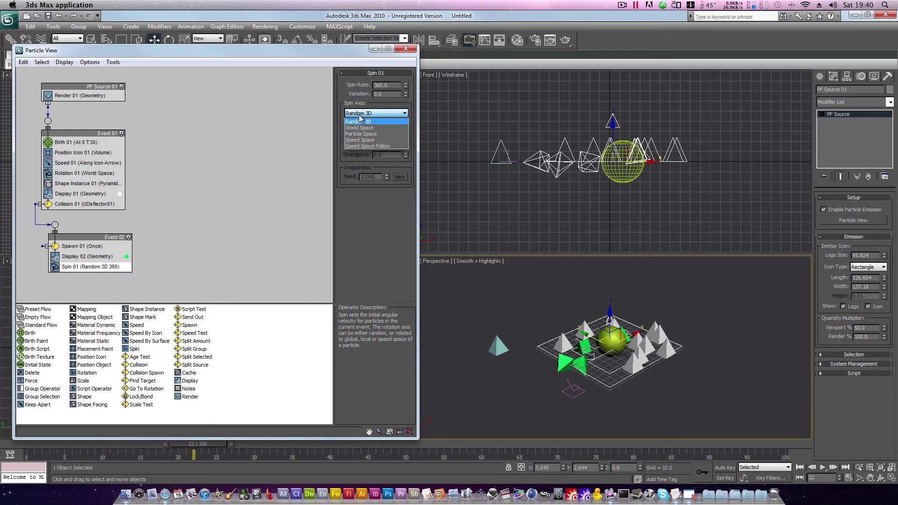
pyautogui.click(361, 128)
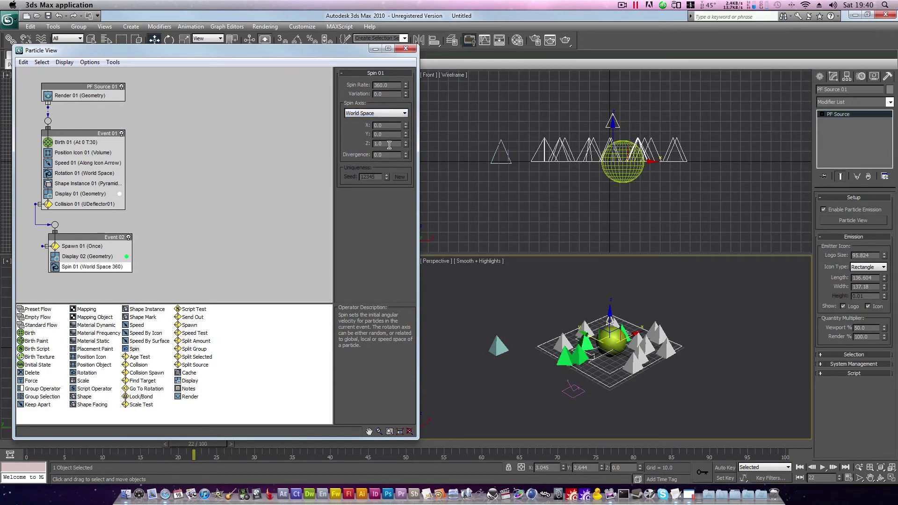
pyautogui.moveTo(390, 145); pyautogui.dragTo(341, 145)
pyautogui.write('0')
pyautogui.doubleClick(386, 134)
pyautogui.write('1')
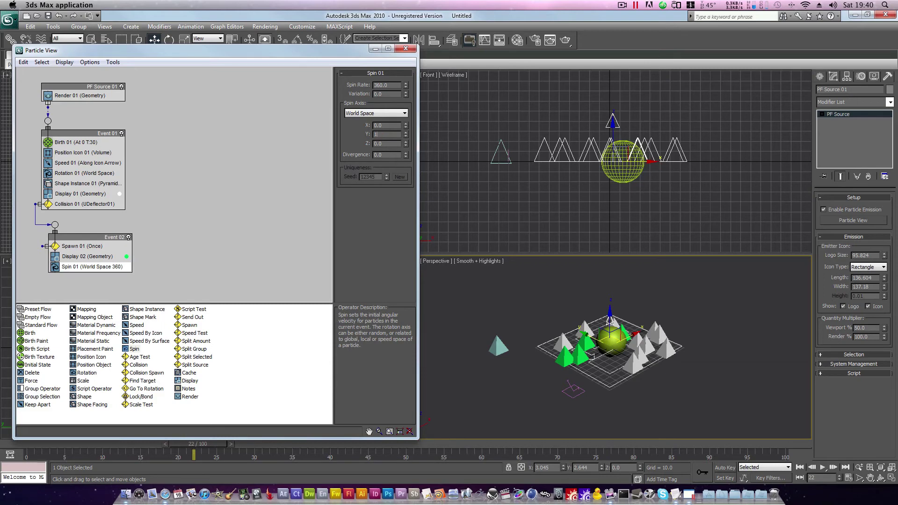
pyautogui.press('Return')
pyautogui.moveTo(196, 444); pyautogui.dragTo(43, 451)
pyautogui.press('w')
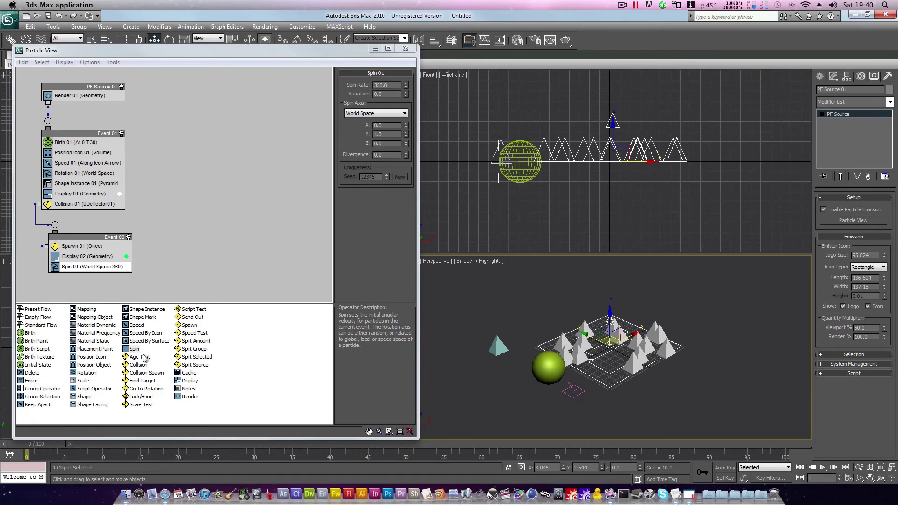
# Step: Add Age Test 01 to the end of Event 02 and preview the particles
pyautogui.moveTo(145, 360); pyautogui.dragTo(82, 273)
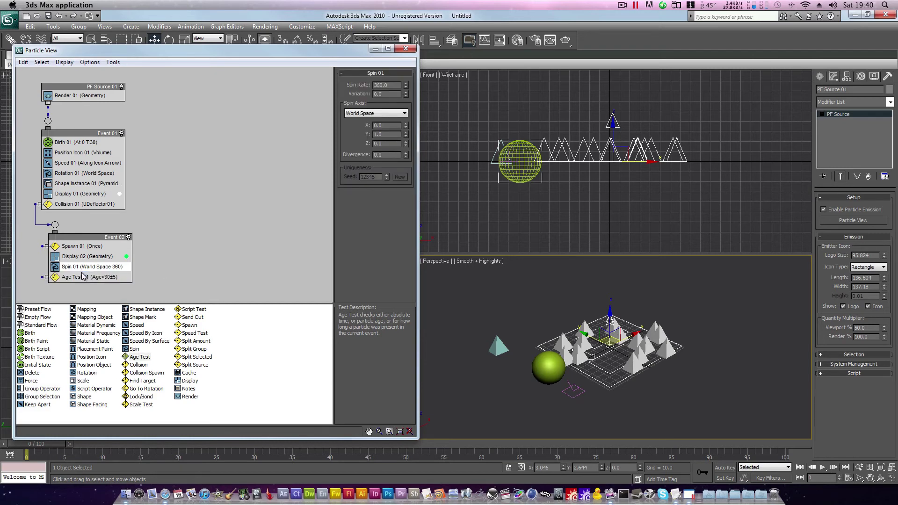
pyautogui.click(83, 277)
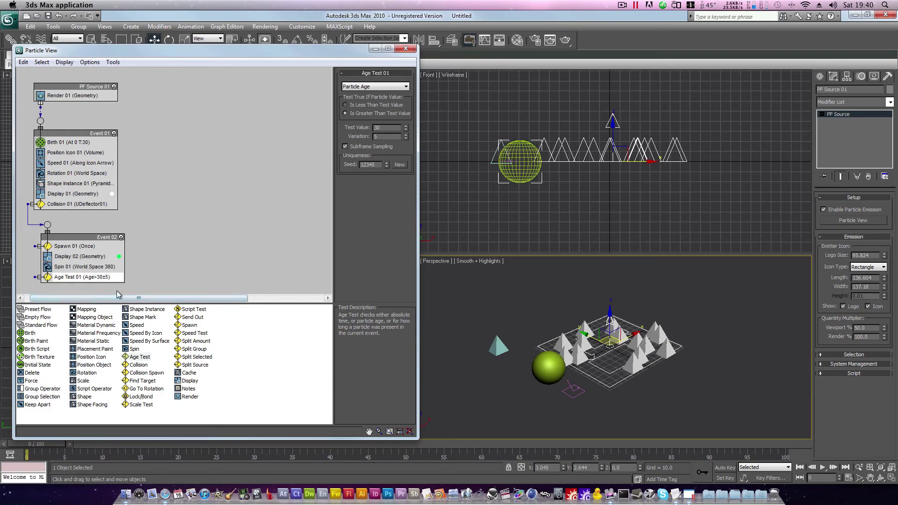
pyautogui.scroll(-3, 234, 251)
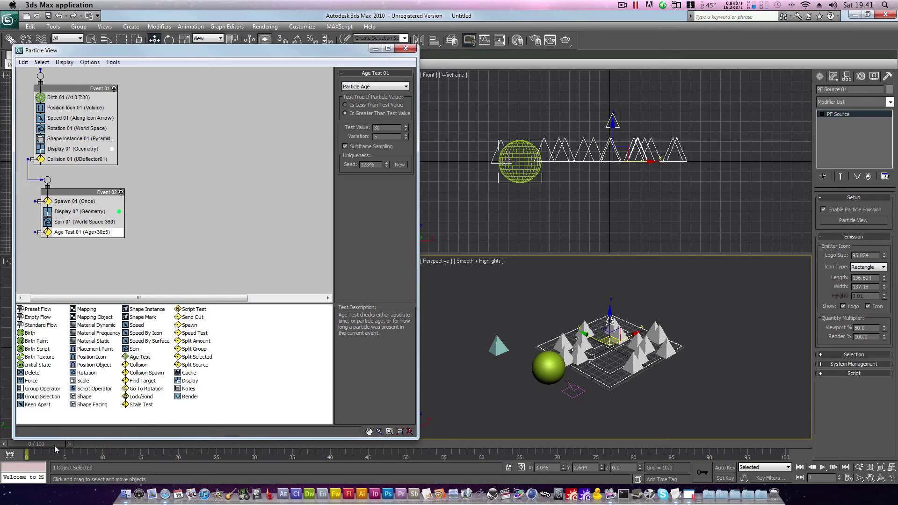
pyautogui.moveTo(53, 444); pyautogui.dragTo(73, 444)
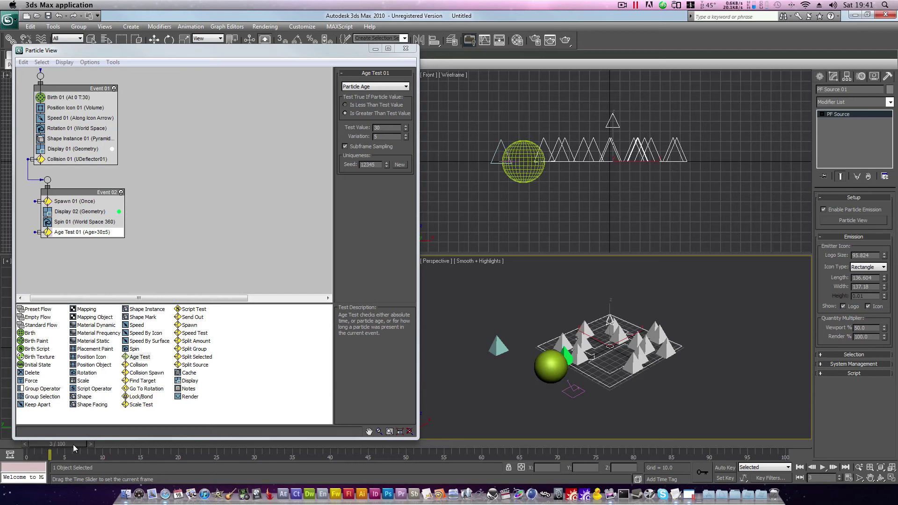
pyautogui.moveTo(73, 444); pyautogui.dragTo(175, 442)
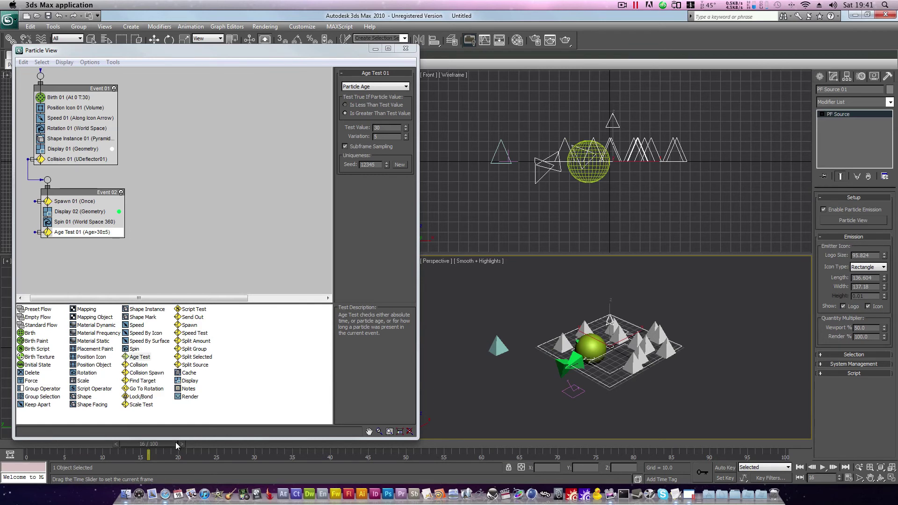
pyautogui.press('w')
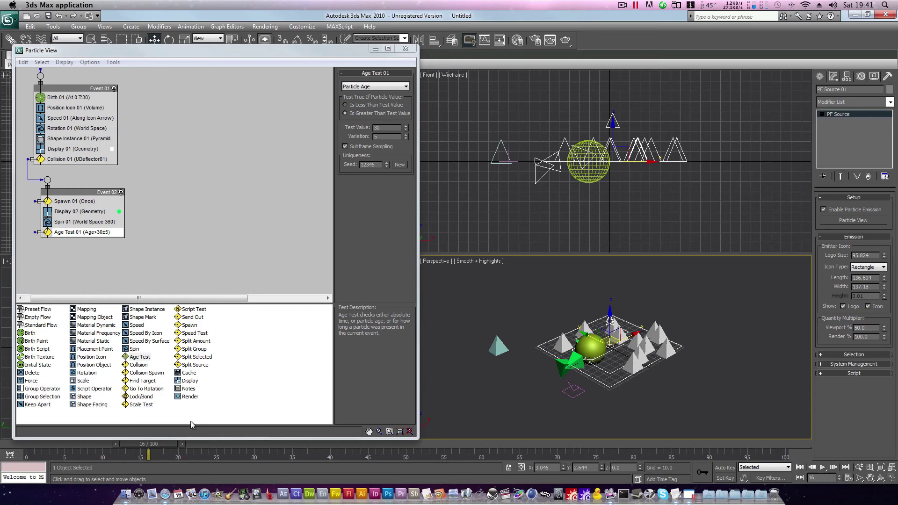
# Step: Set Age Test 01's test value to 13 with a variation of 0
pyautogui.doubleClick(387, 129)
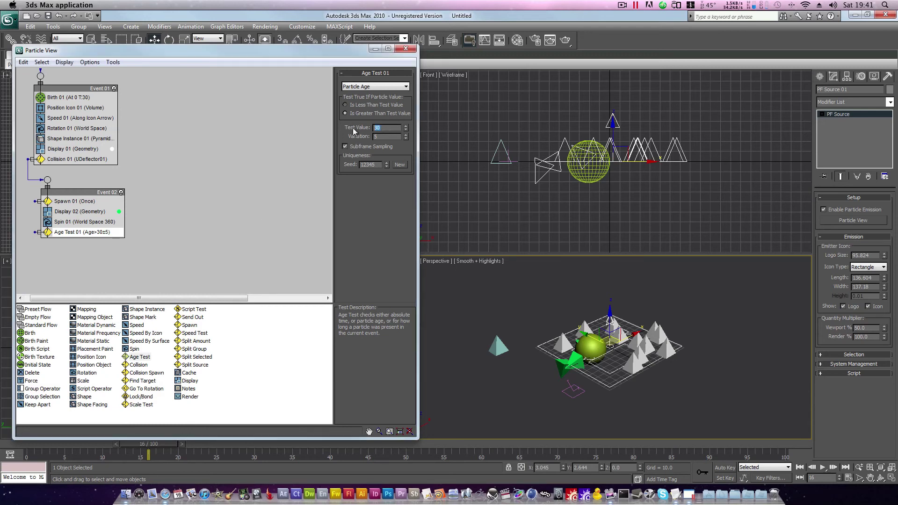
pyautogui.write('1')
pyautogui.press('Tab')
pyautogui.write('0')
pyautogui.press('Return')
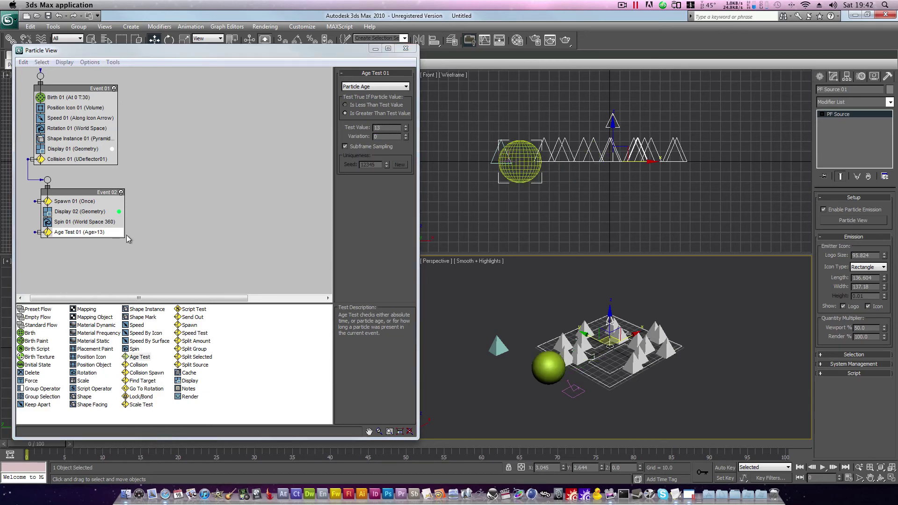
# Step: Create Event 03 with a Spin operator and wire Age Test 01 into it
pyautogui.click(135, 350)
pyautogui.moveTo(135, 350); pyautogui.dragTo(116, 272)
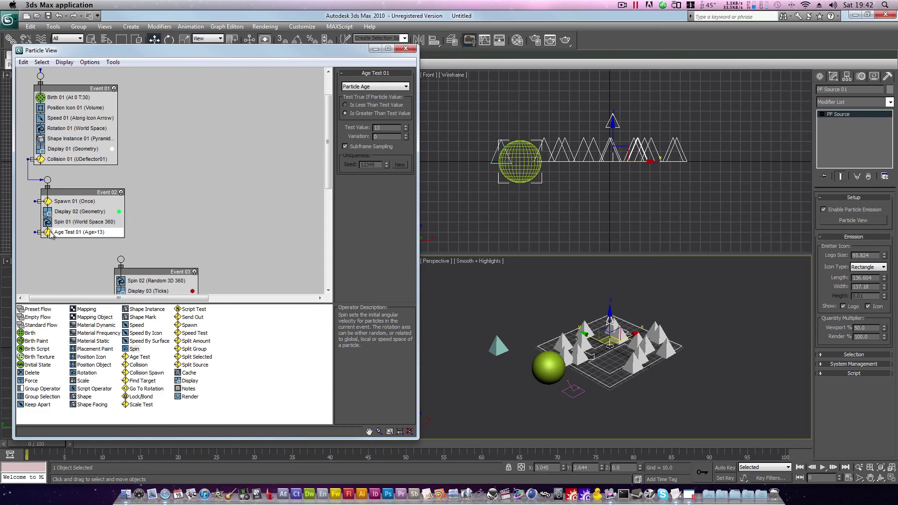
pyautogui.moveTo(34, 244); pyautogui.dragTo(120, 259)
# Step: Set Spin 02 to World Space with Z axis 0 and spin rate 0
pyautogui.click(162, 280)
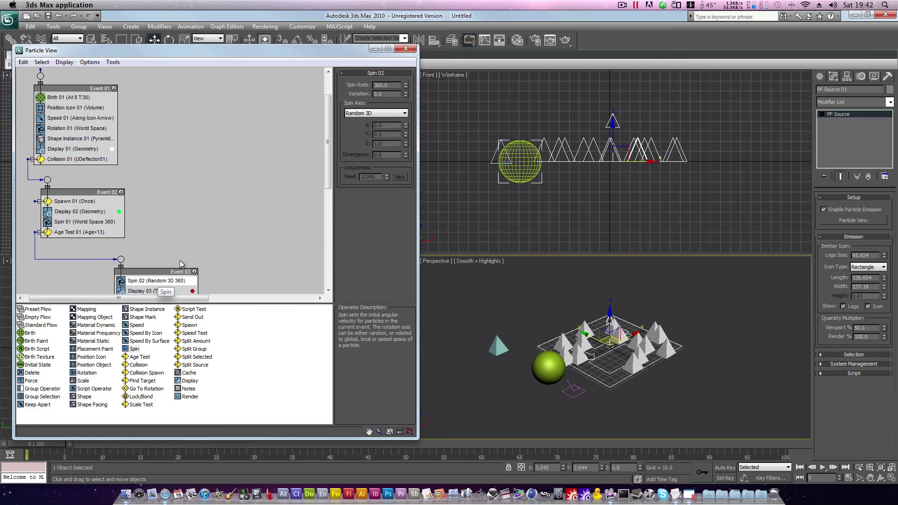
pyautogui.click(379, 114)
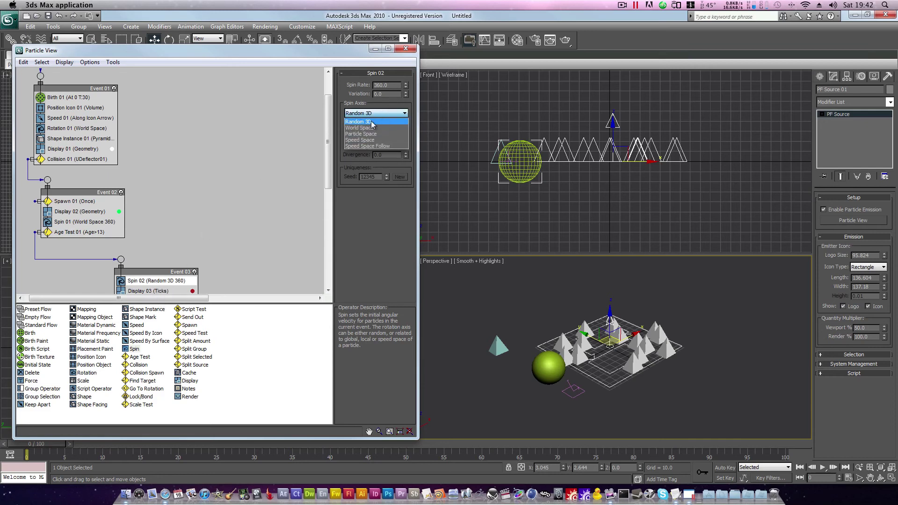
pyautogui.click(370, 128)
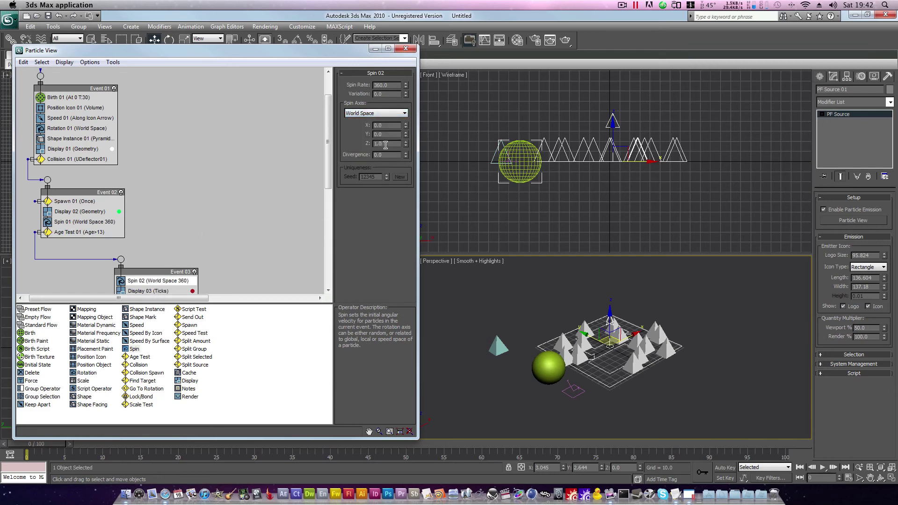
pyautogui.doubleClick(385, 145)
pyautogui.write('0')
pyautogui.doubleClick(396, 86)
pyautogui.write('0')
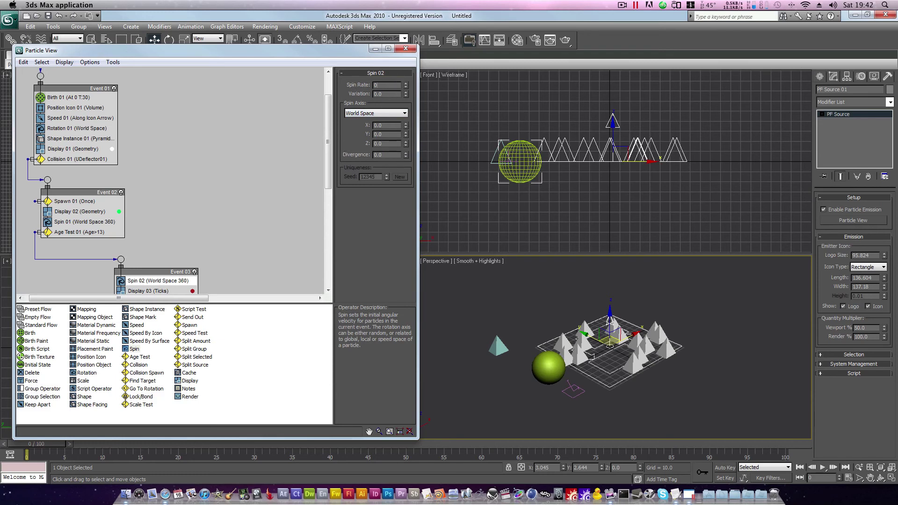
# Step: Make Display 03 show particles as Geometry in red
pyautogui.click(163, 290)
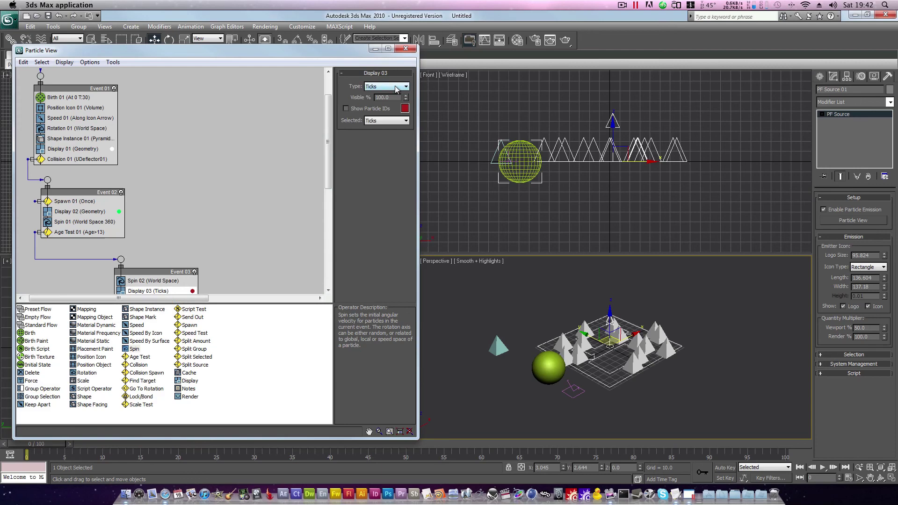
pyautogui.click(396, 87)
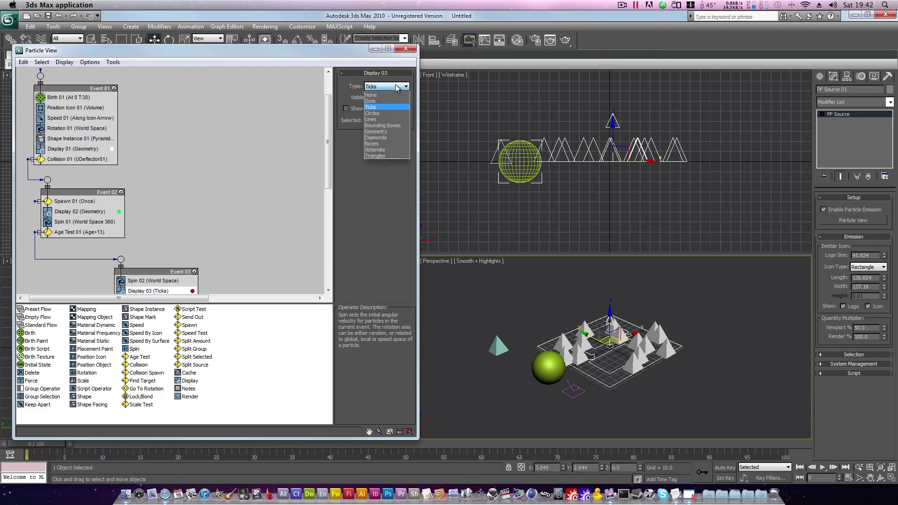
pyautogui.click(383, 132)
pyautogui.click(405, 108)
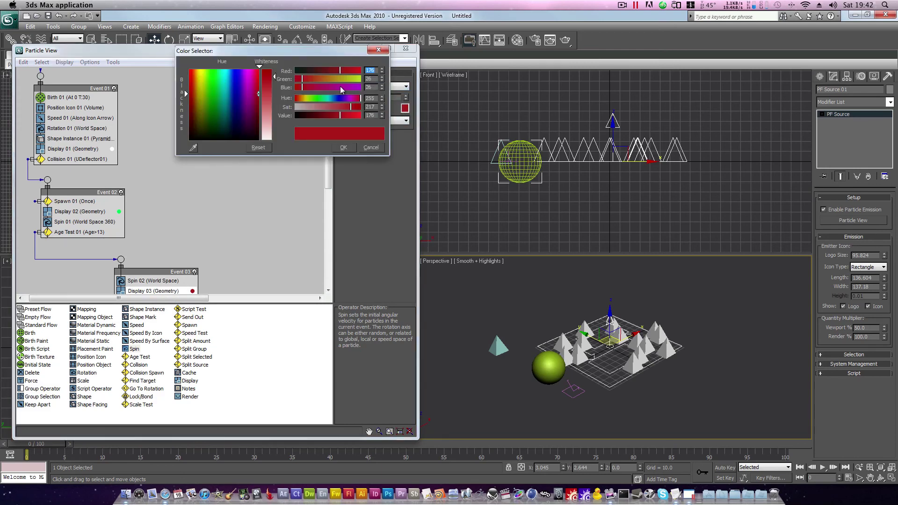
pyautogui.moveTo(258, 79); pyautogui.dragTo(260, 68)
pyautogui.click(344, 147)
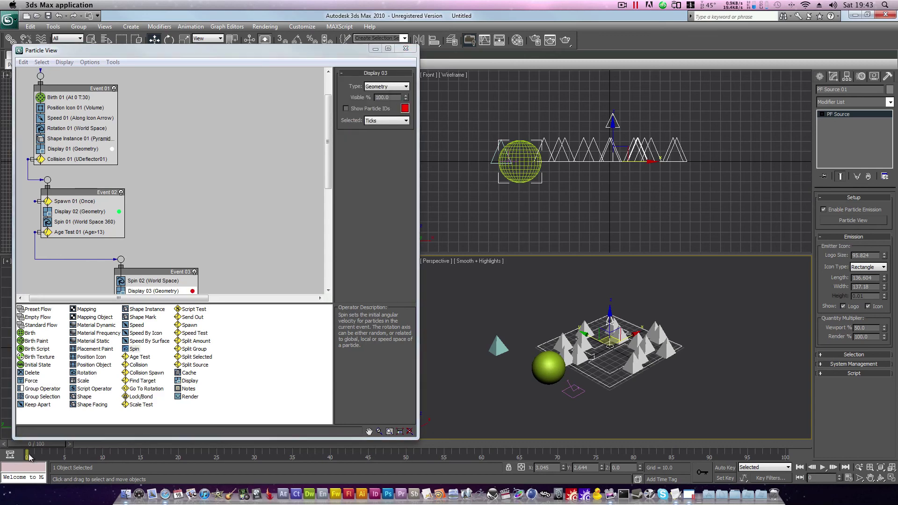
# Step: Scrub the timeline to preview the particles and check Spin 02's settings
pyautogui.moveTo(37, 449); pyautogui.dragTo(153, 440)
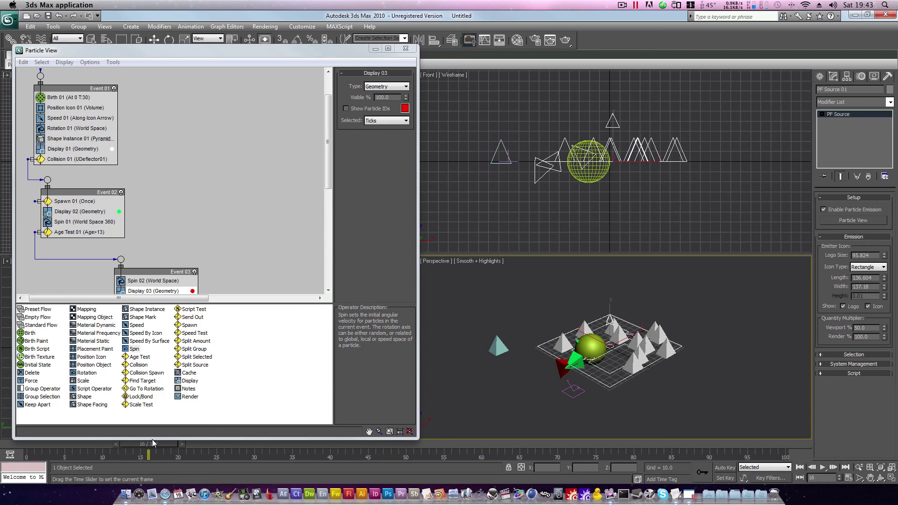
pyautogui.press('w')
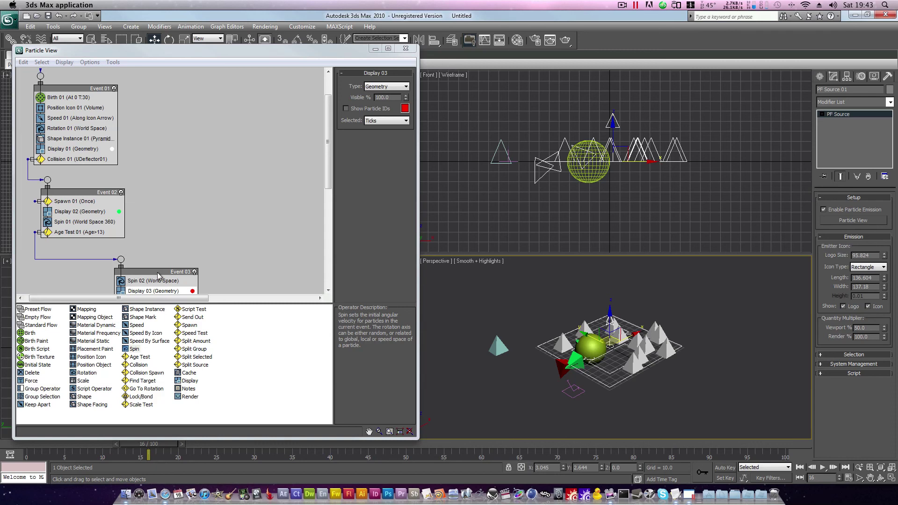
pyautogui.click(142, 281)
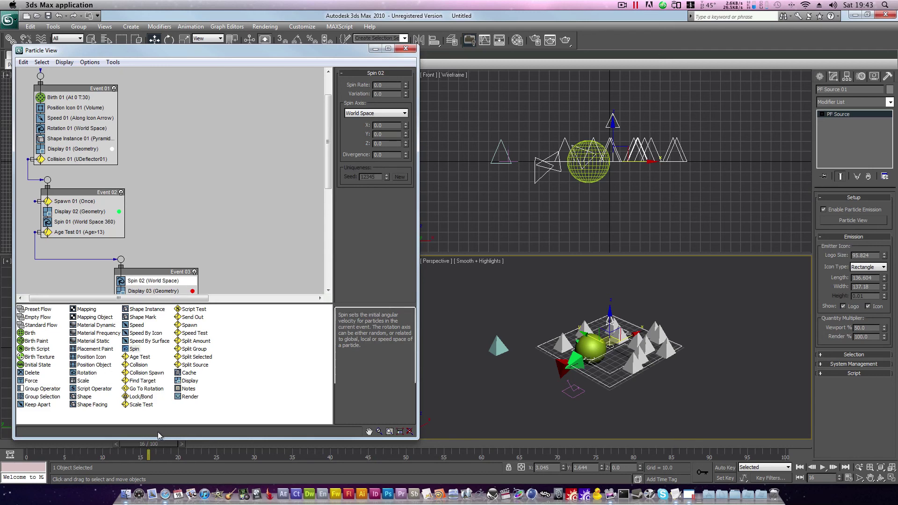
pyautogui.moveTo(158, 443); pyautogui.dragTo(388, 443)
# Step: Raise Age Test 01's test value from 13 to 15
pyautogui.click(86, 232)
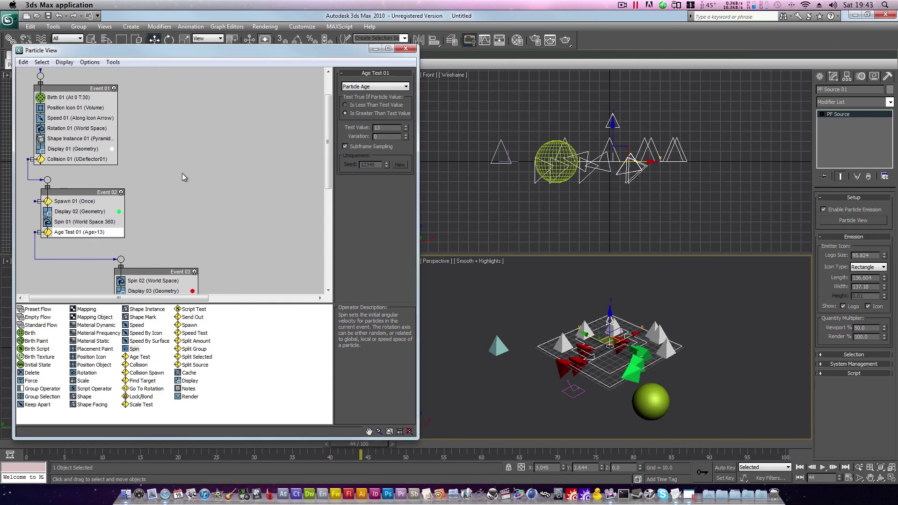
pyautogui.click(406, 126)
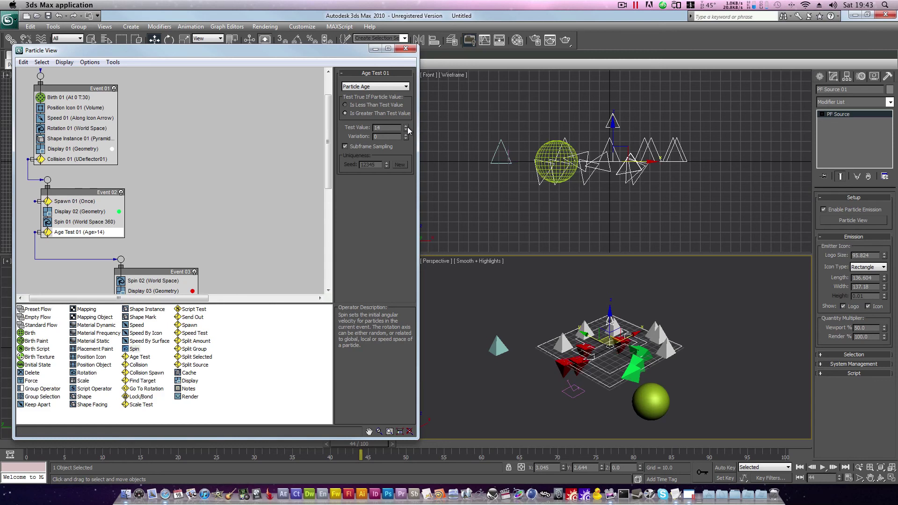
pyautogui.click(406, 126)
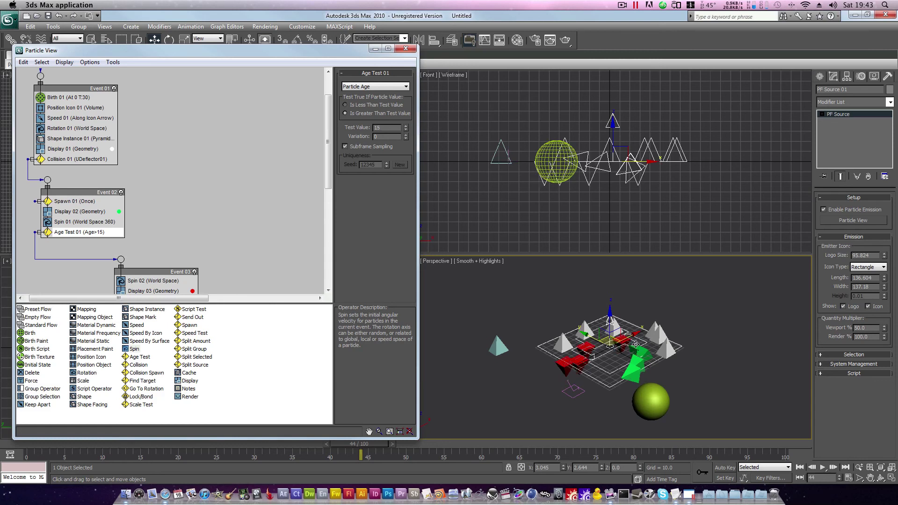